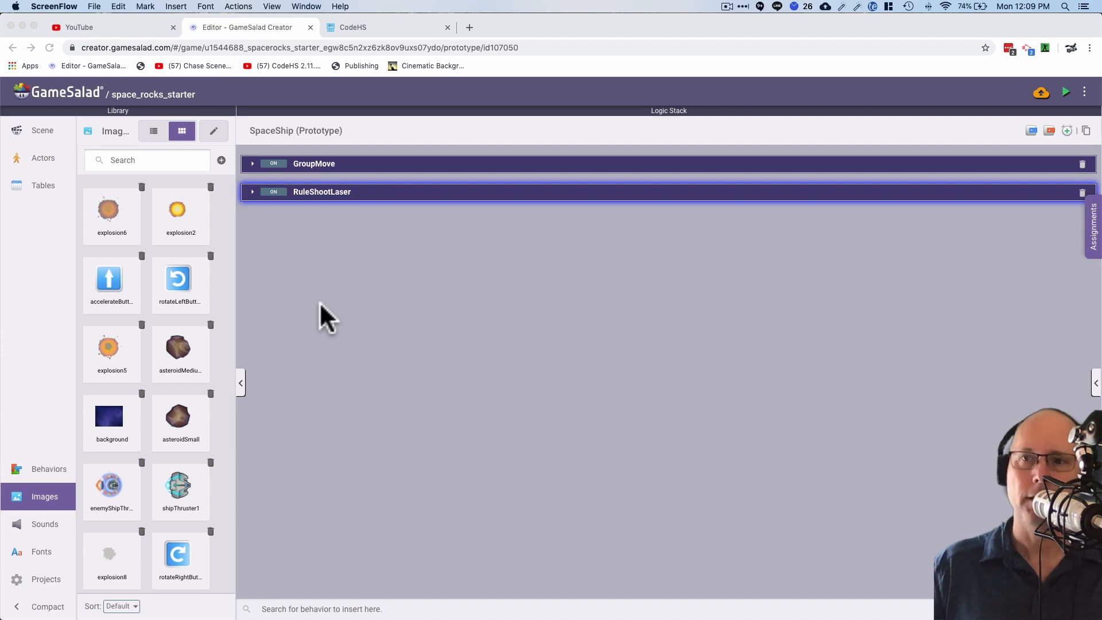
Create a new scene in the project and name it YouLose
{"action": "left_click", "coordinate": [38, 132]}
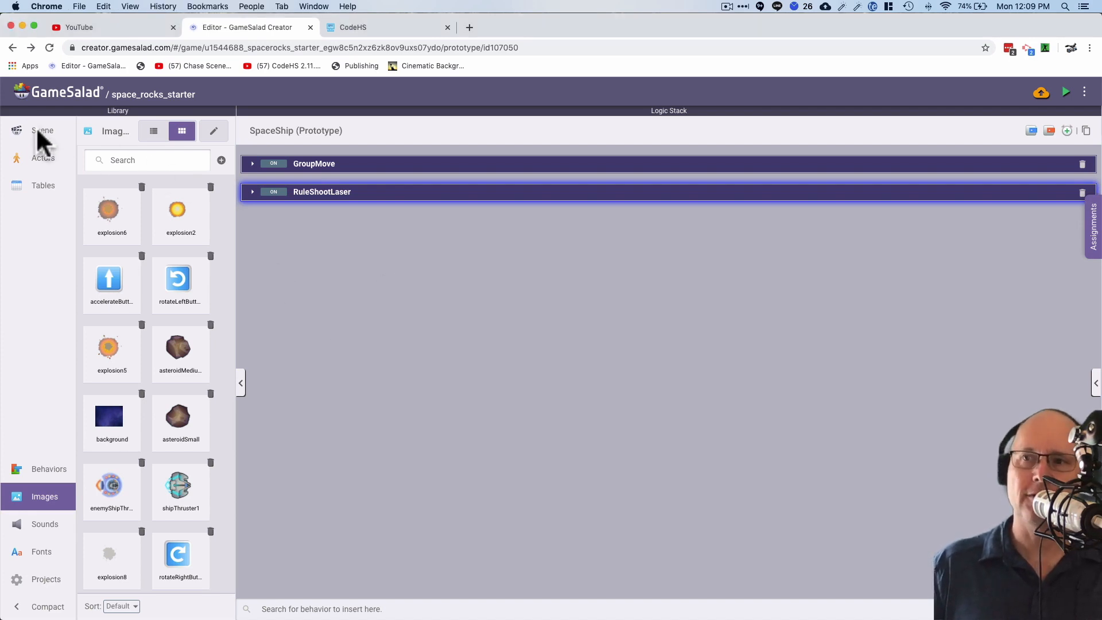
{"action": "left_click", "coordinate": [37, 130]}
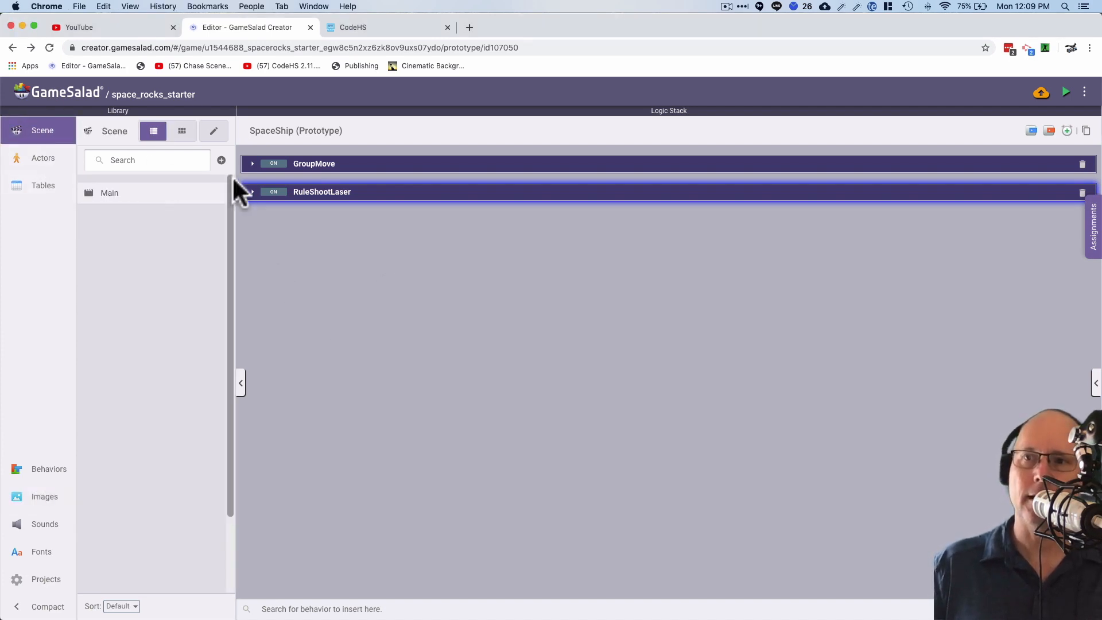
{"action": "left_click", "coordinate": [221, 160]}
{"action": "left_click", "coordinate": [154, 213]}
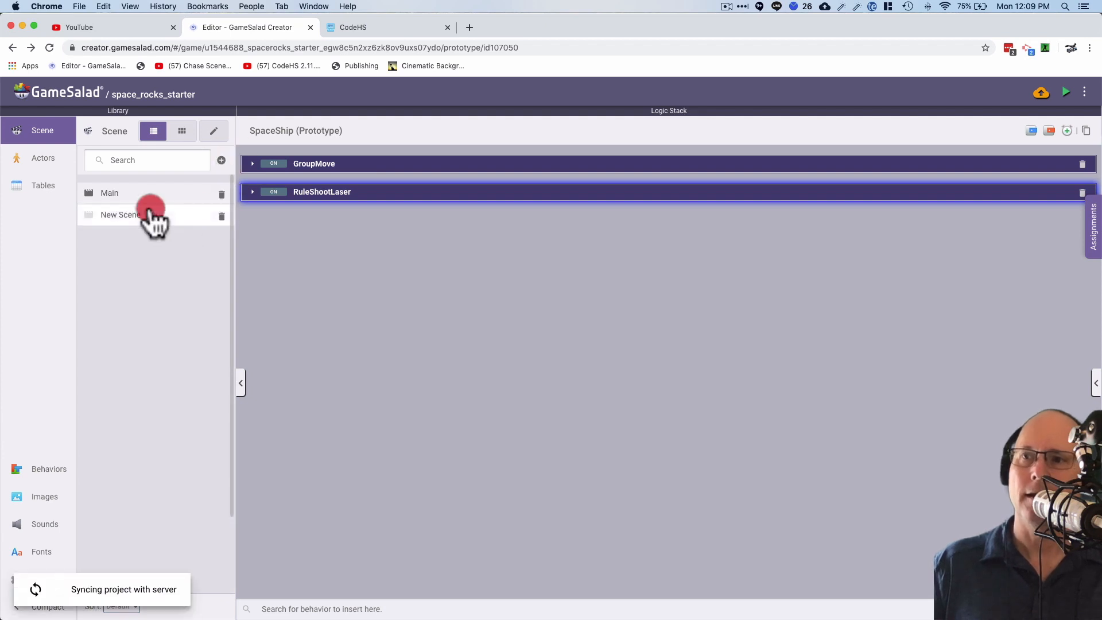
{"action": "left_click", "coordinate": [640, 130]}
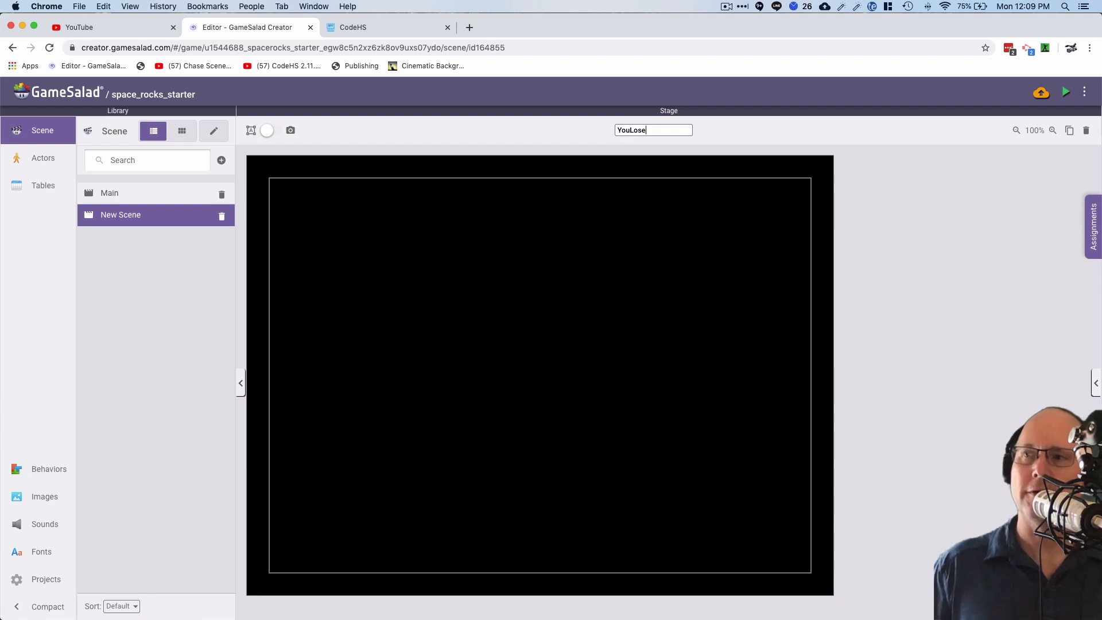
{"action": "key", "text": "Return"}
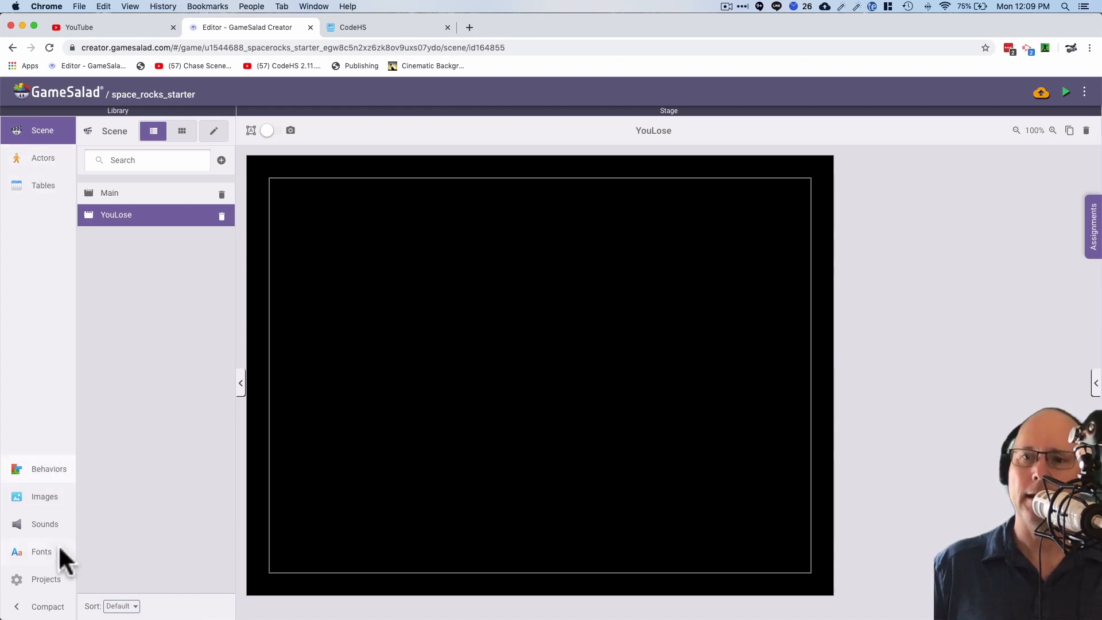
Place the Lose image from the image library onto the YouLose scene
{"action": "left_click", "coordinate": [36, 496]}
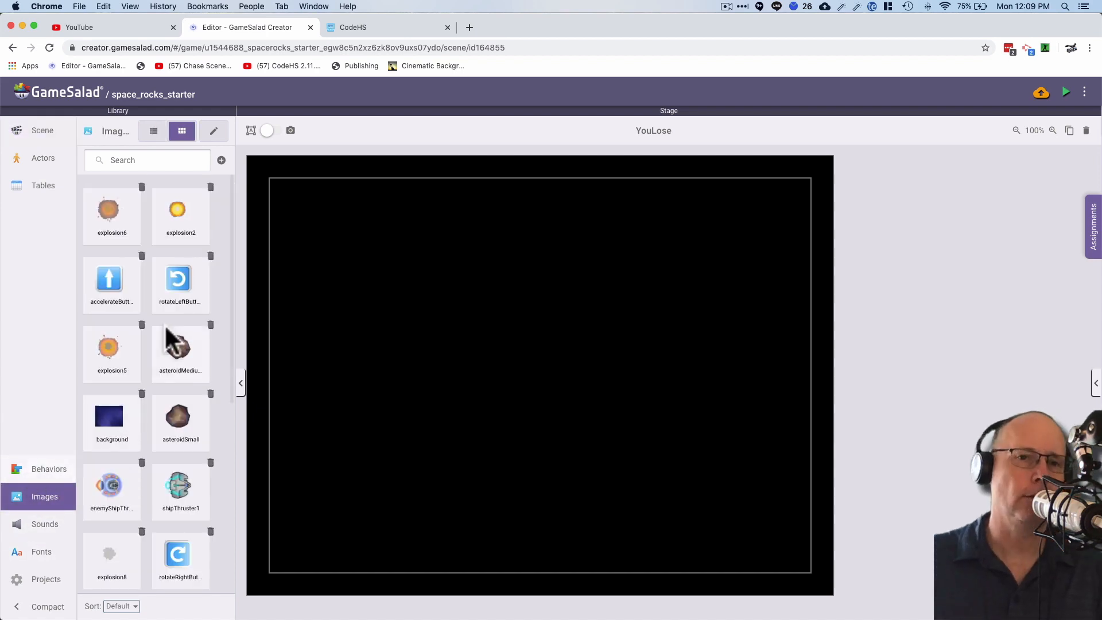
{"action": "scroll", "coordinate": [161, 396], "scroll_direction": "down", "scroll_amount": 1}
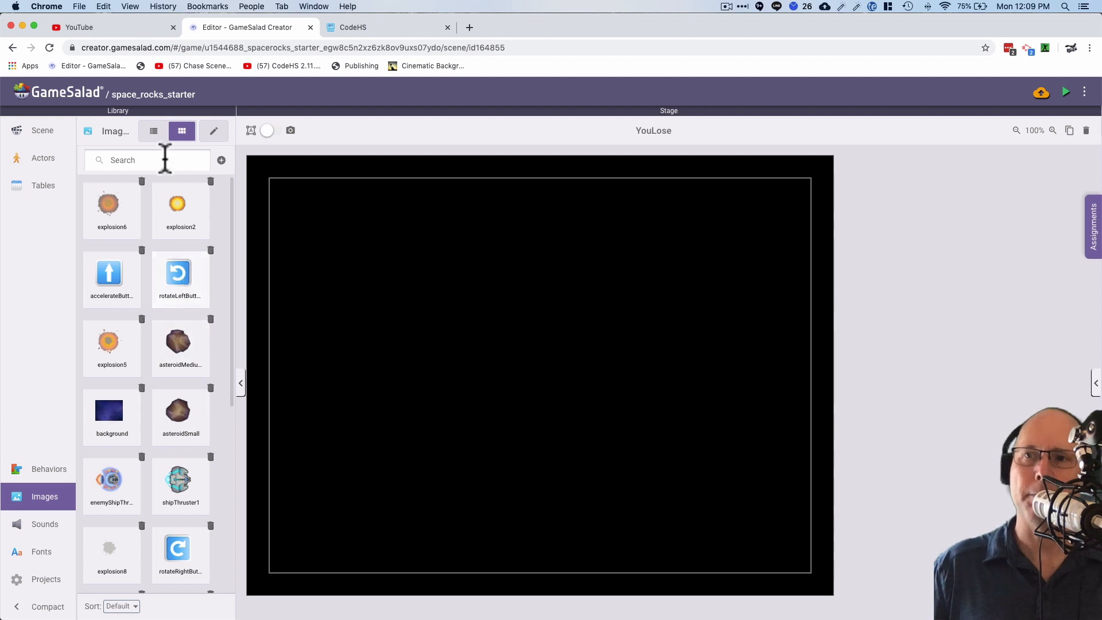
{"action": "scroll", "coordinate": [158, 381], "scroll_direction": "down", "scroll_amount": 2}
{"action": "scroll", "coordinate": [156, 381], "scroll_direction": "down", "scroll_amount": 15}
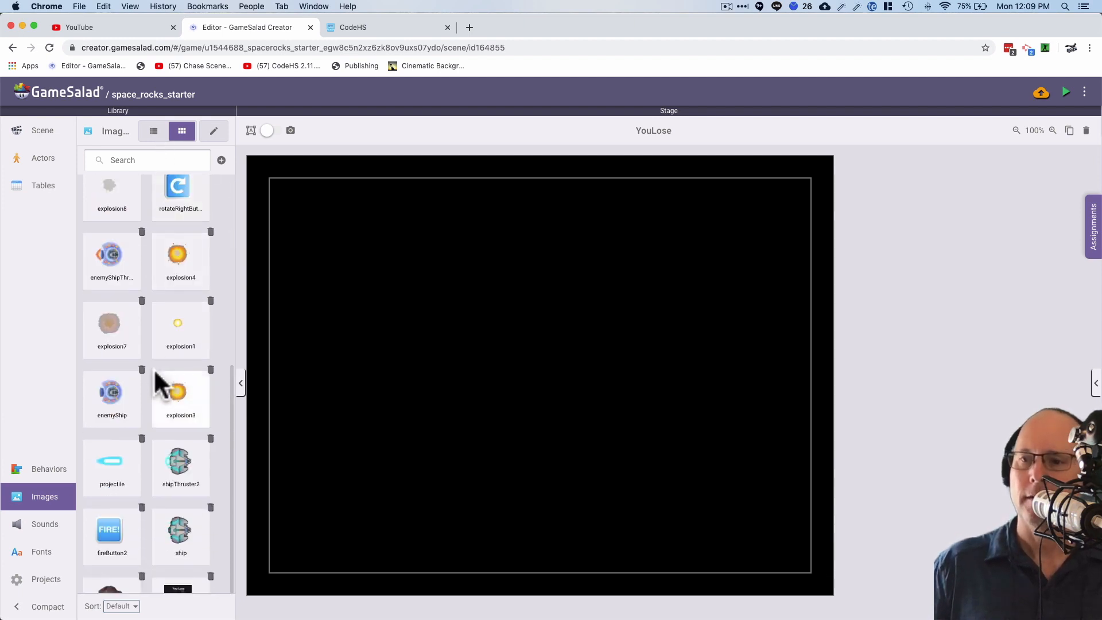
{"action": "left_click_drag", "start_coordinate": [180, 559], "coordinate": [506, 377]}
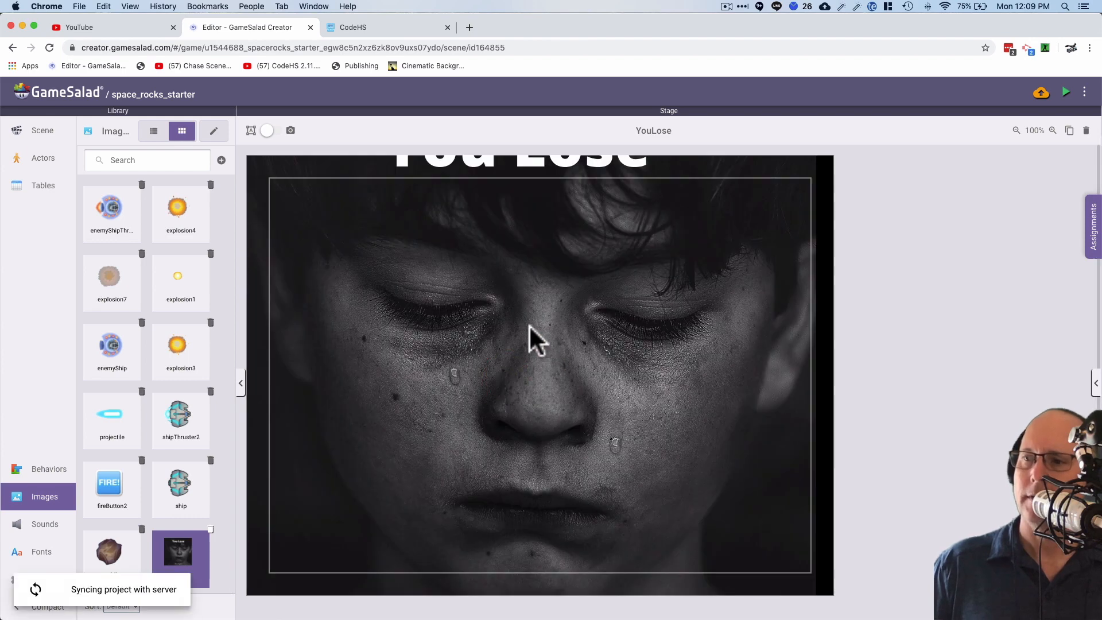
Scale down and reposition the Lose image so all of it fits inside the scene's camera frame, roughly centred
{"action": "left_click", "coordinate": [531, 328]}
{"action": "left_click_drag", "start_coordinate": [531, 329], "coordinate": [669, 452]}
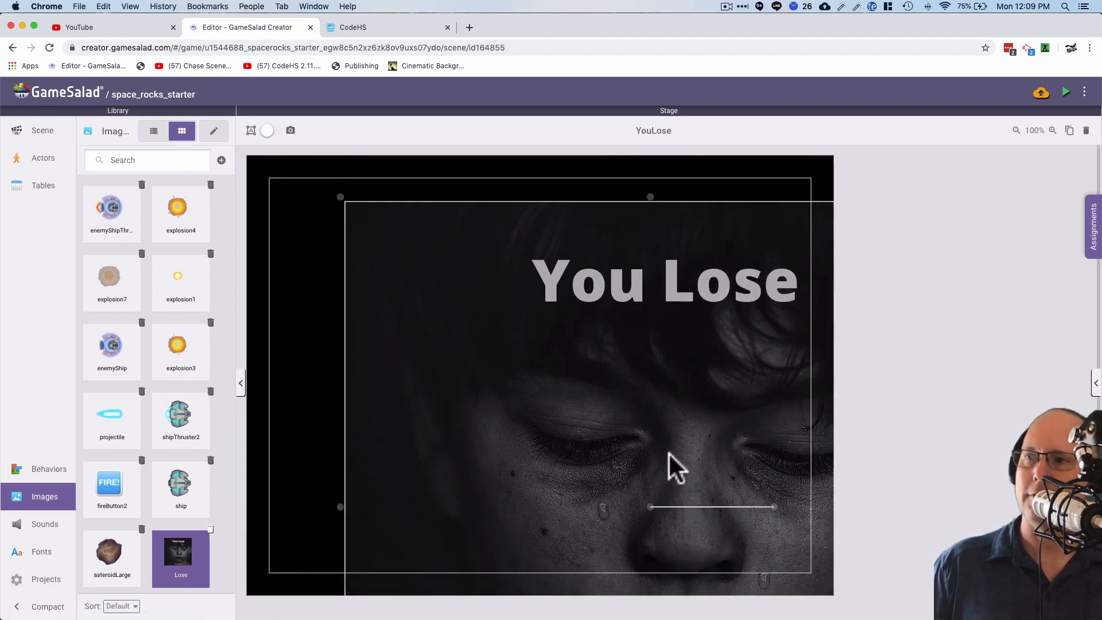
{"action": "left_click_drag", "start_coordinate": [335, 195], "coordinate": [529, 354]}
{"action": "left_click_drag", "start_coordinate": [711, 482], "coordinate": [525, 367]}
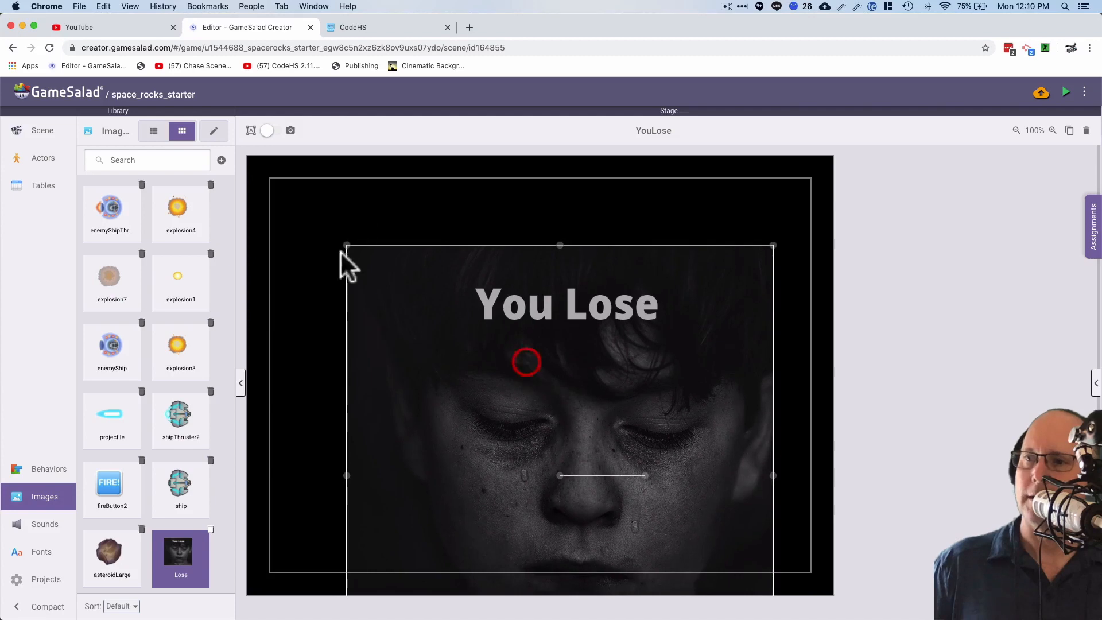
{"action": "left_click_drag", "start_coordinate": [345, 252], "coordinate": [398, 328]}
{"action": "left_click_drag", "start_coordinate": [643, 391], "coordinate": [577, 249]}
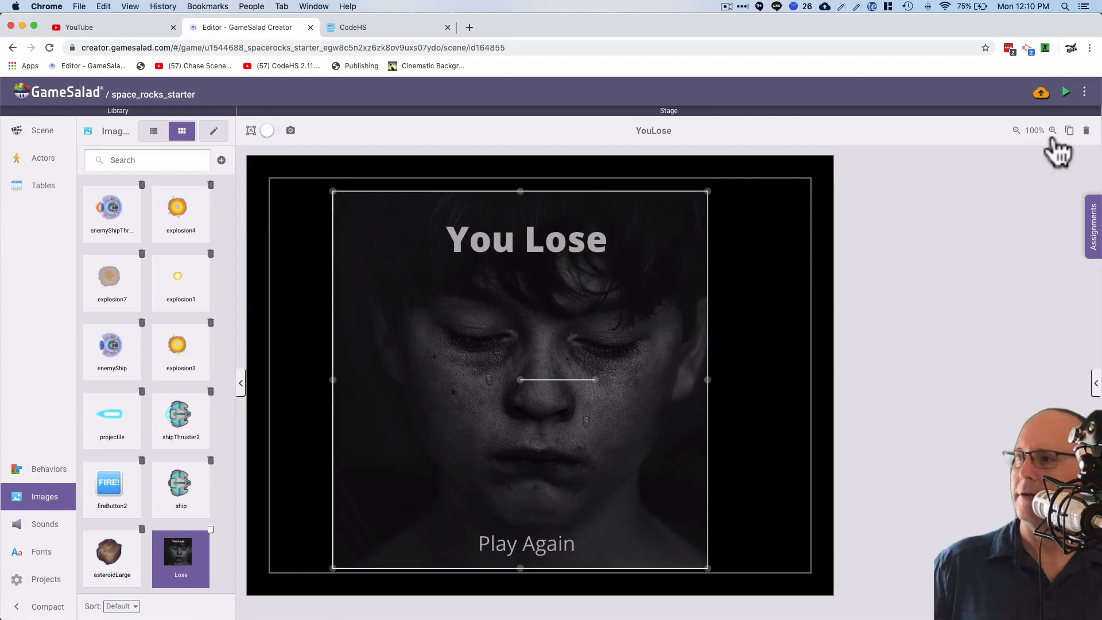
{"action": "left_click", "coordinate": [1016, 130]}
{"action": "left_click_drag", "start_coordinate": [425, 286], "coordinate": [428, 283]}
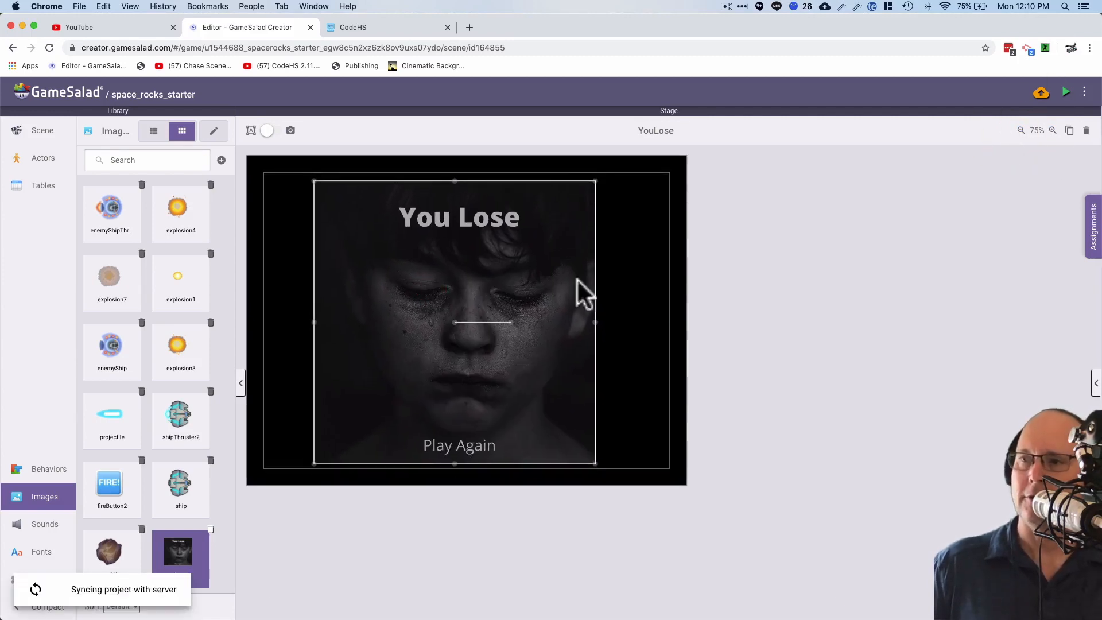
{"action": "left_click", "coordinate": [710, 276]}
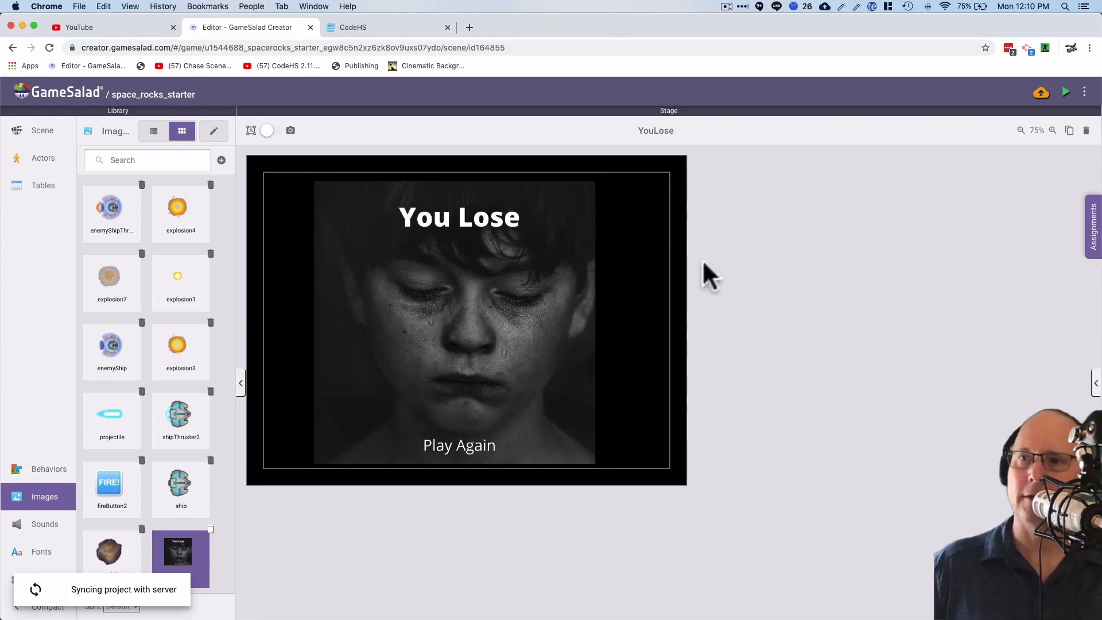
Open the SpaceShip actor's logic and add a new rule below RuleShootLaser
{"action": "left_click", "coordinate": [46, 155]}
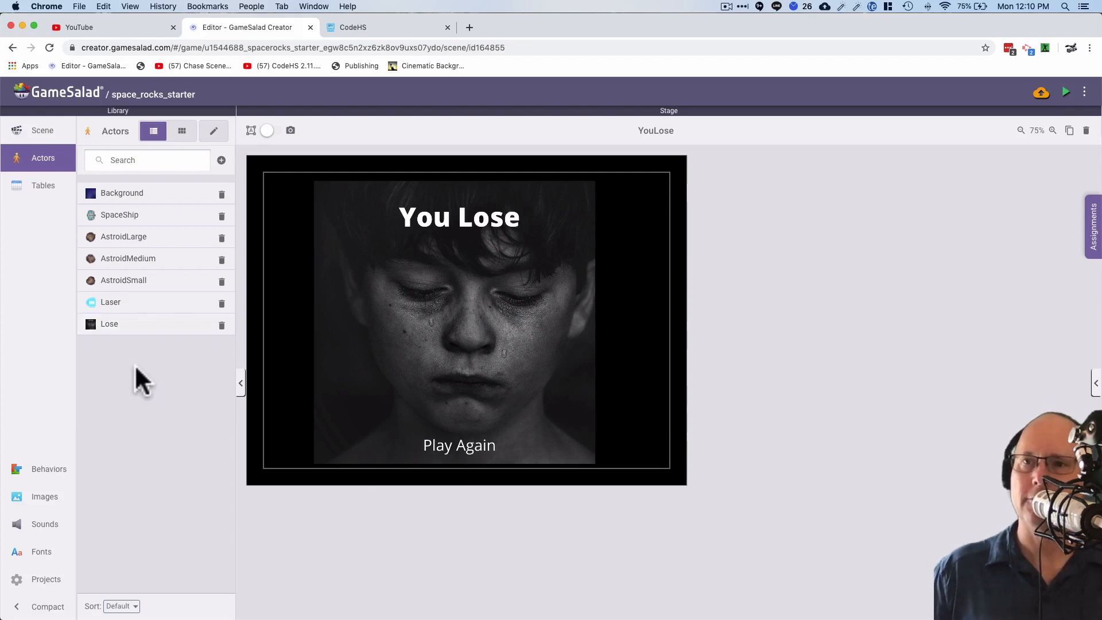
{"action": "double_click", "coordinate": [147, 215]}
{"action": "left_click", "coordinate": [425, 259]}
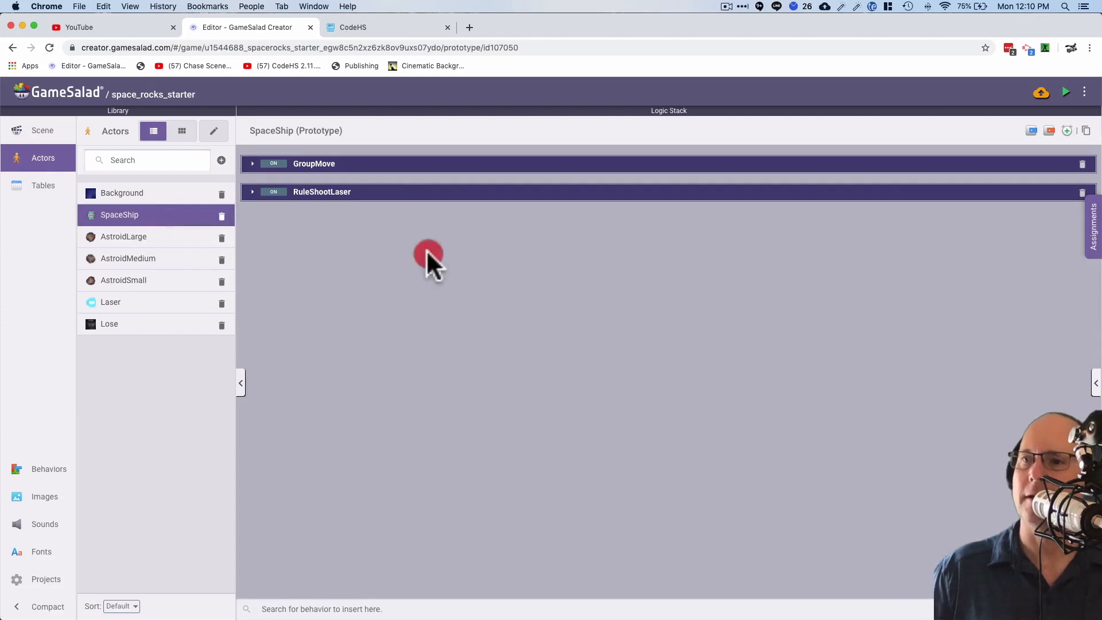
{"action": "left_click", "coordinate": [1048, 132]}
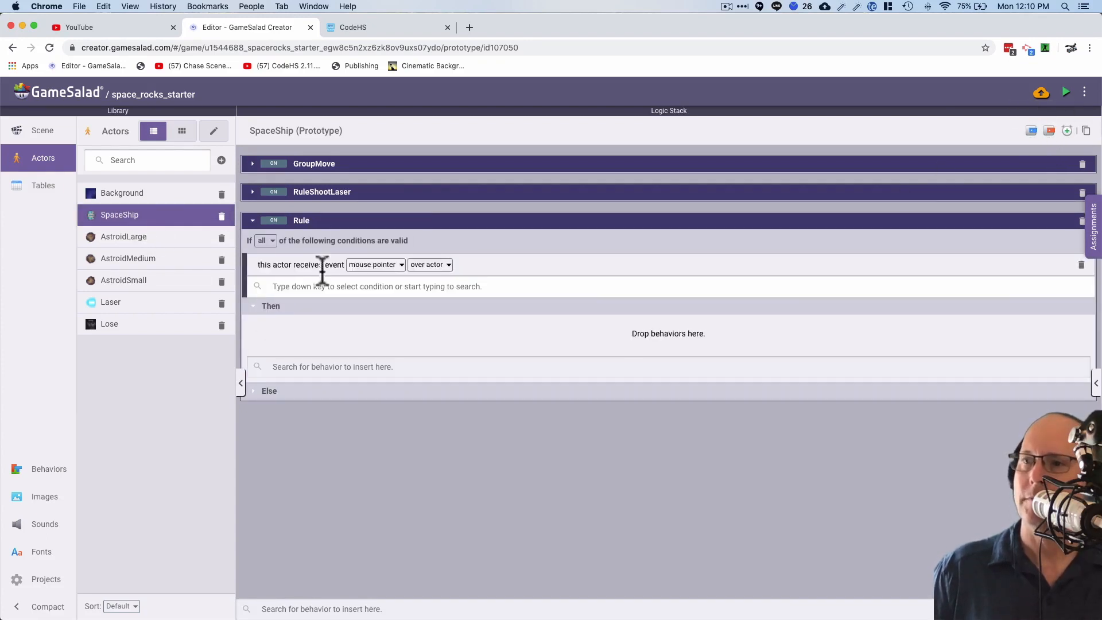
Rename the new SpaceShip rule to RuleDestroyWhenCollideWithAsteroid
{"action": "double_click", "coordinate": [328, 221]}
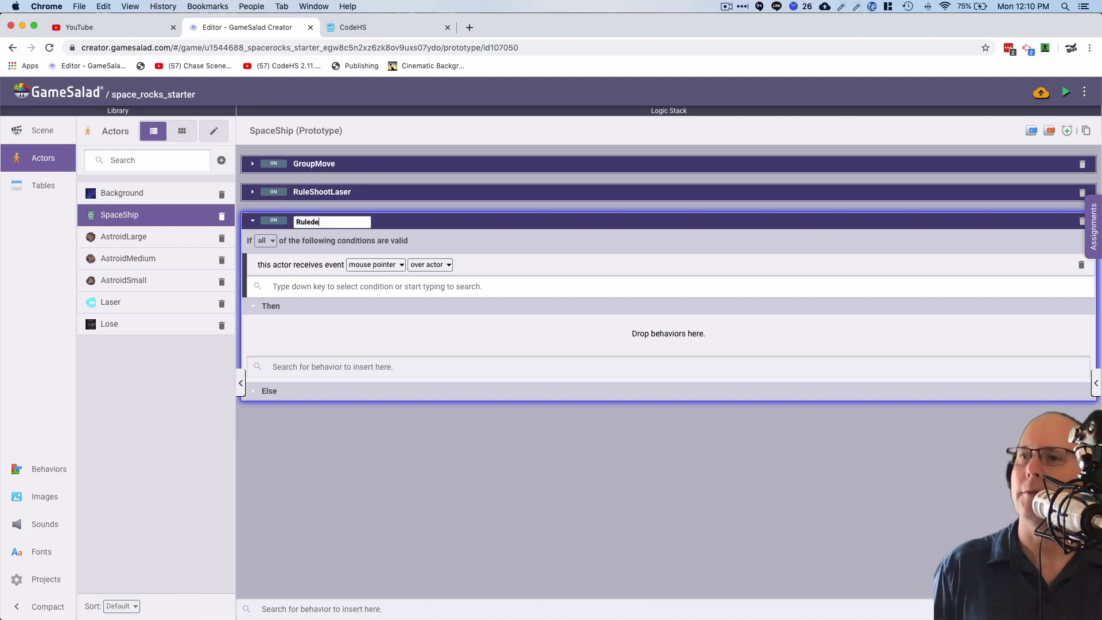
{"action": "type", "text": "De"}
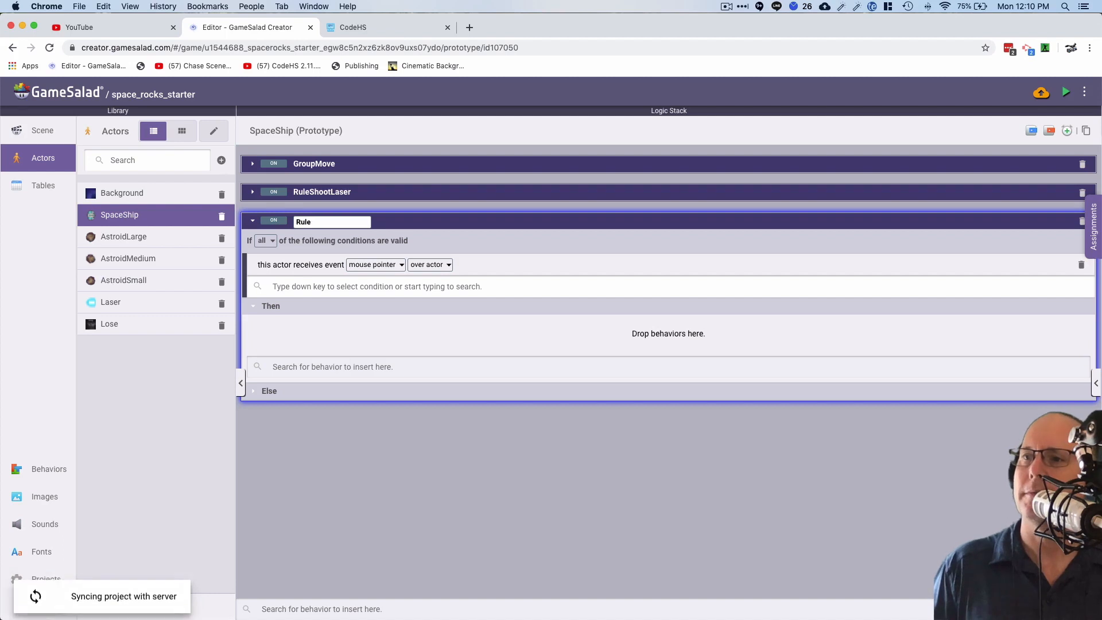
{"action": "type", "text": "st"}
{"action": "type", "text": "royWenCollie"}
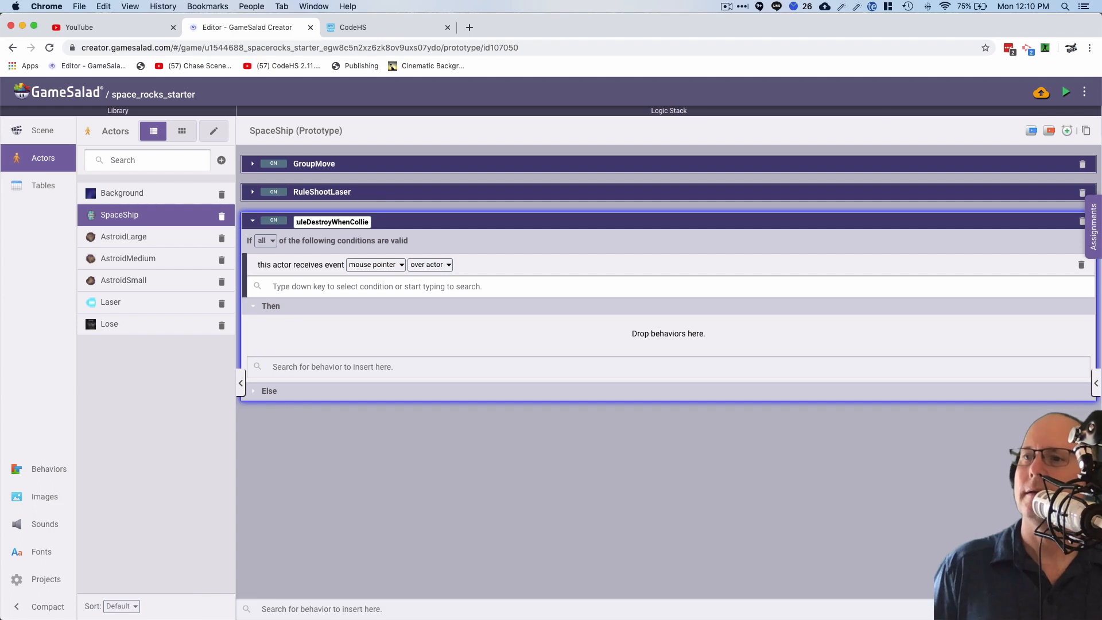
{"action": "key", "text": "BackSpace"}
{"action": "type", "text": "deWithA"}
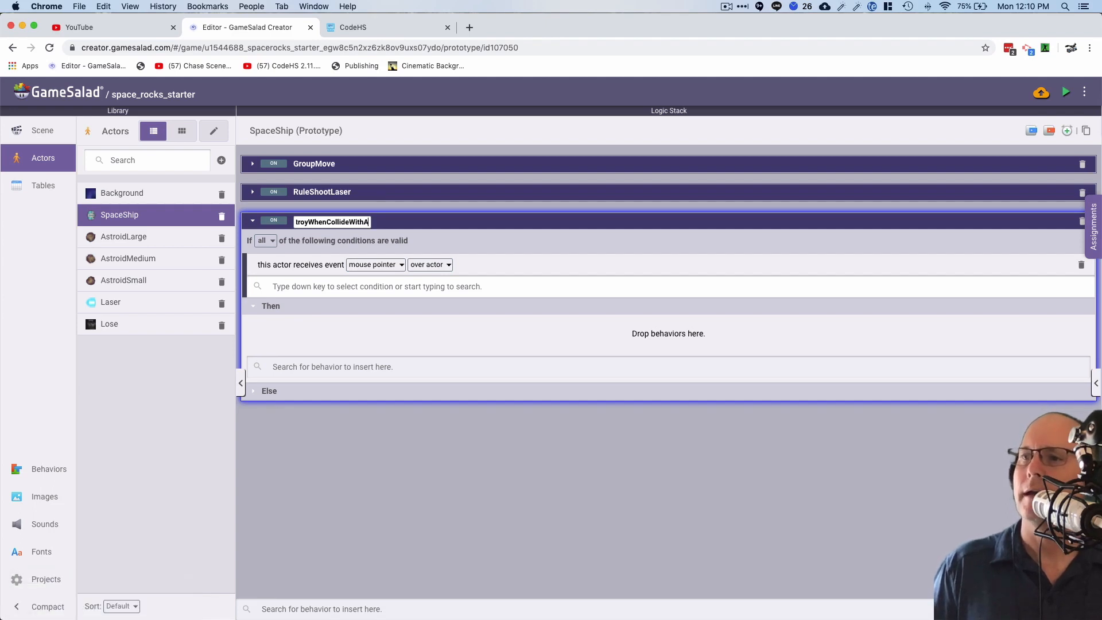
{"action": "type", "text": "steroid"}
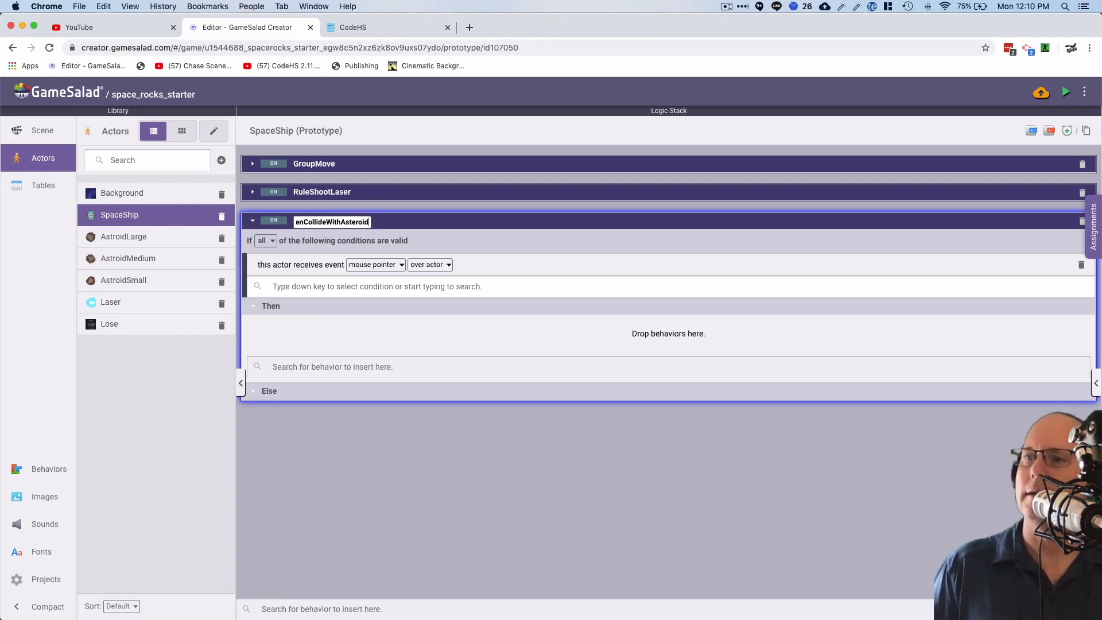
{"action": "key", "text": "Return"}
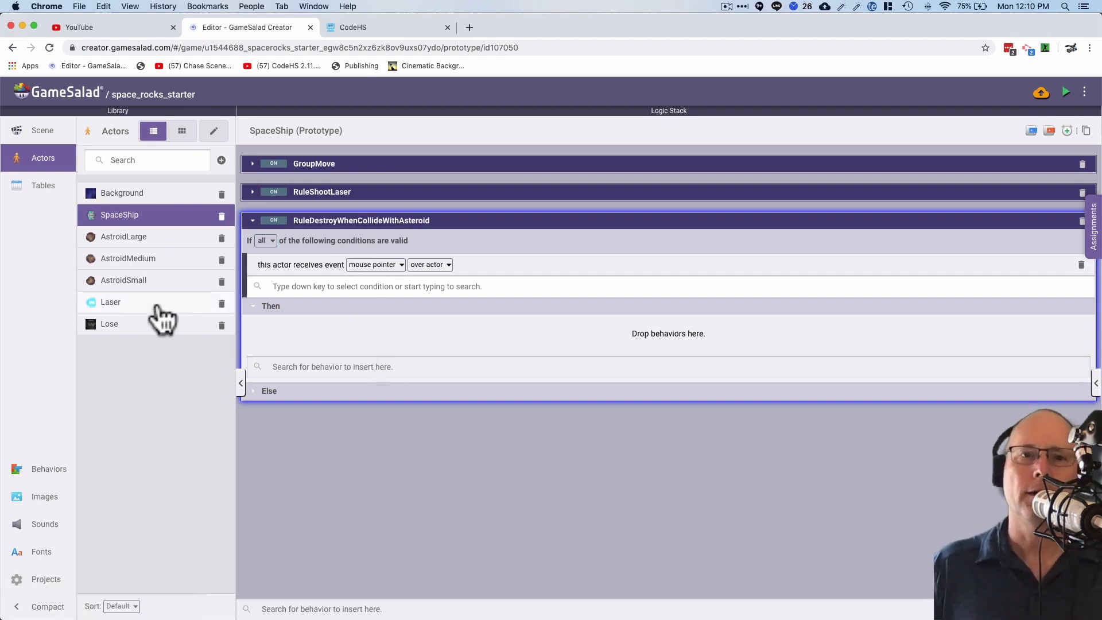
Set the rule's condition to overlaps or collides with an actor with tag Asteroid
{"action": "left_click", "coordinate": [372, 265]}
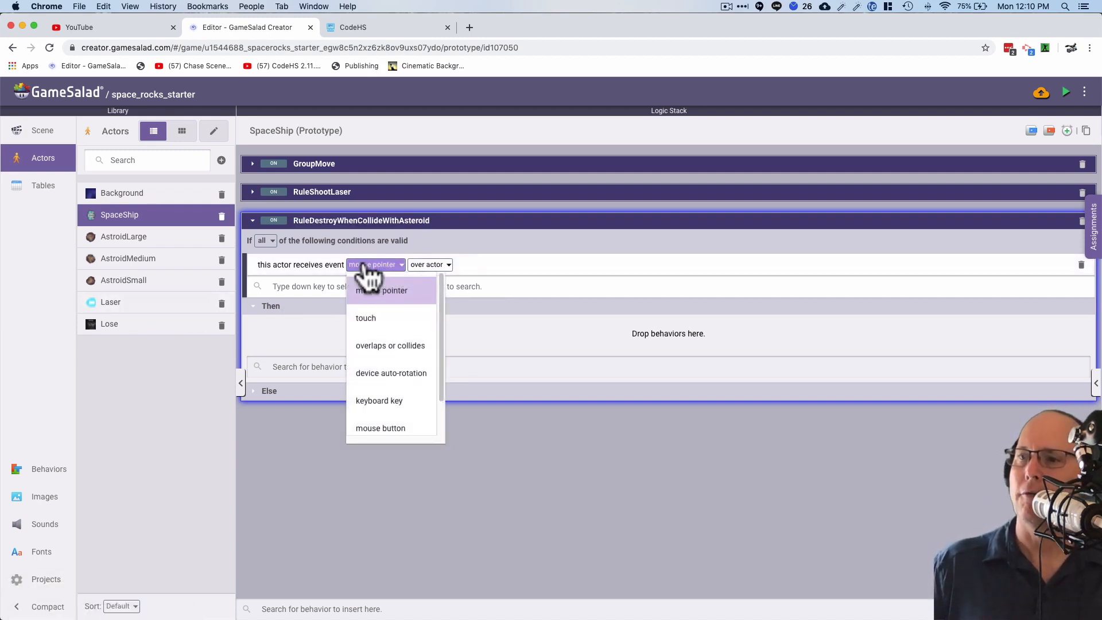
{"action": "left_click", "coordinate": [392, 350]}
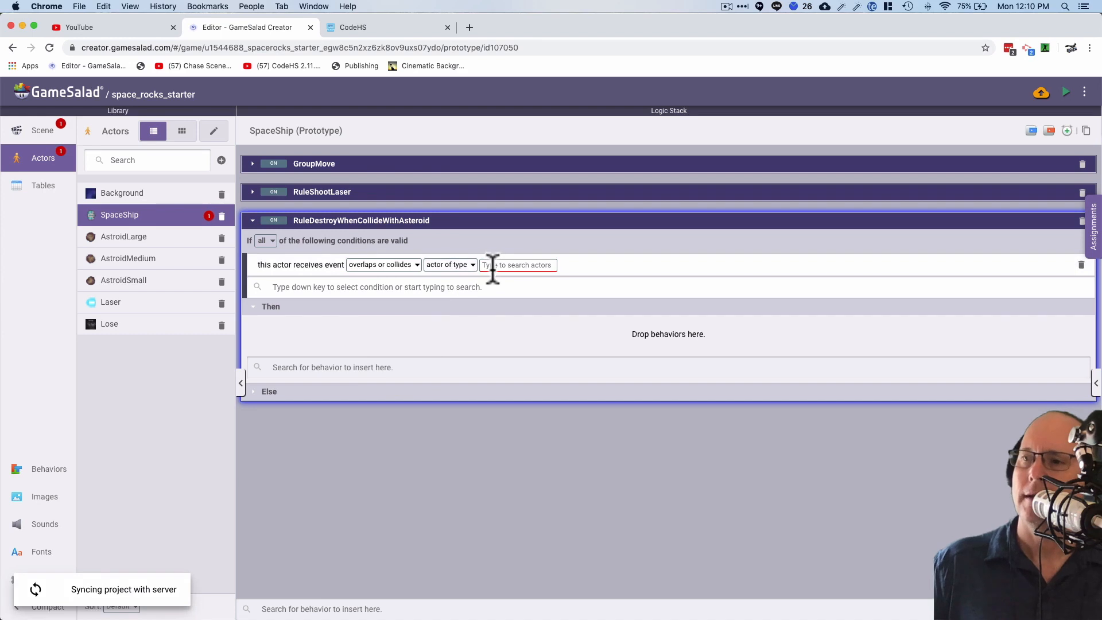
{"action": "left_click", "coordinate": [451, 265]}
{"action": "left_click", "coordinate": [455, 317]}
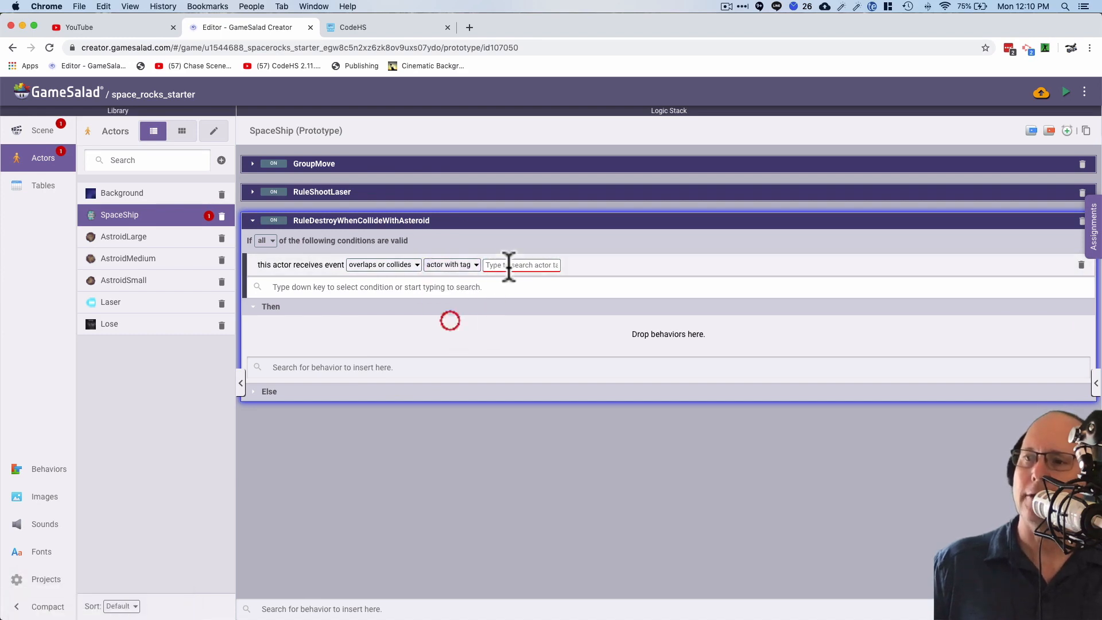
{"action": "left_click", "coordinate": [508, 265]}
{"action": "type", "text": "as"}
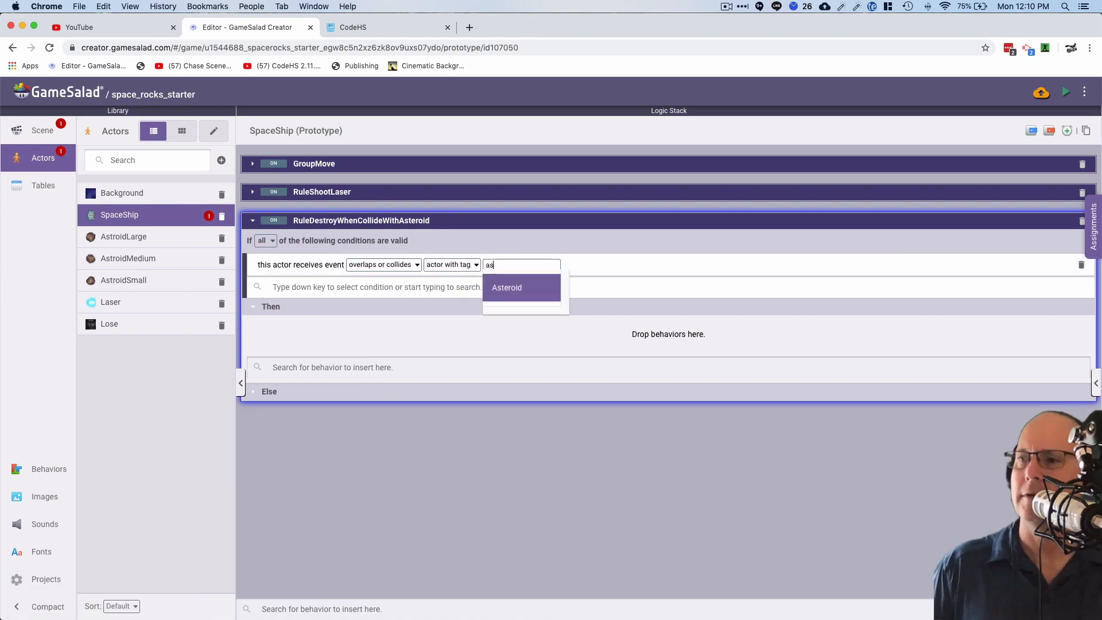
{"action": "left_click", "coordinate": [504, 288]}
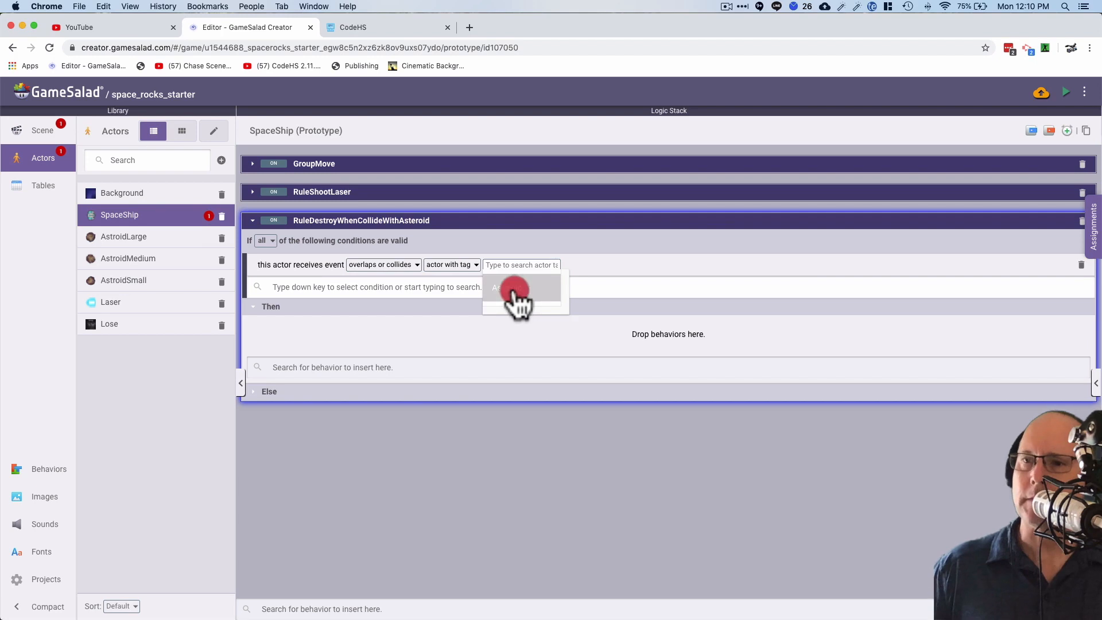
Check the tags assigned to the AstroidLarge, AstroidMedium and AstroidSmall actors
{"action": "left_click", "coordinate": [136, 240]}
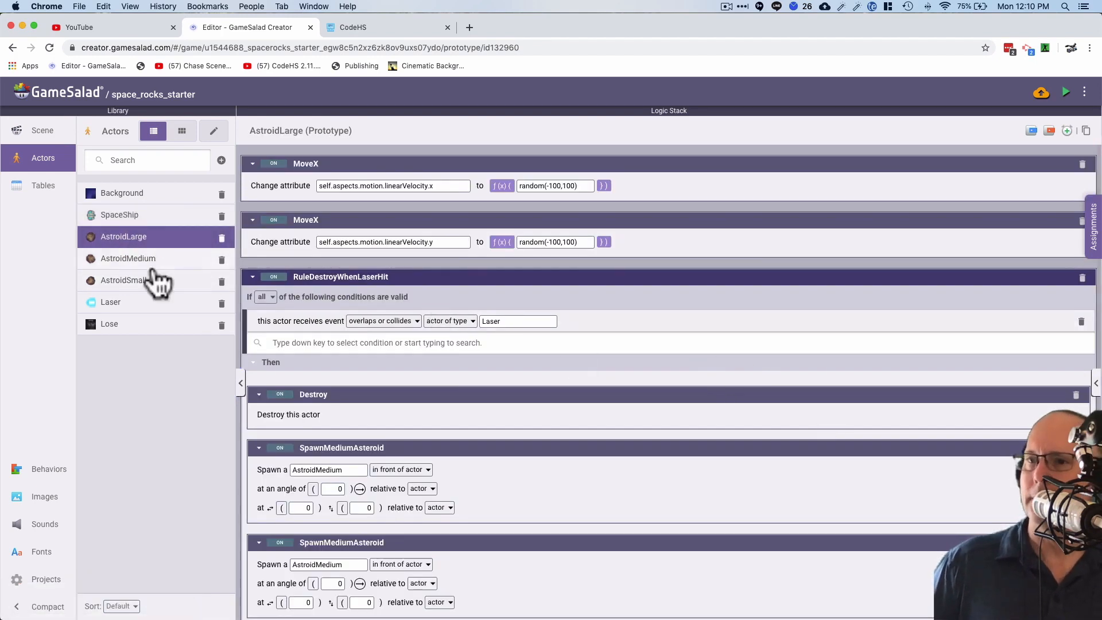
{"action": "scroll", "coordinate": [430, 381], "scroll_direction": "down", "scroll_amount": 3}
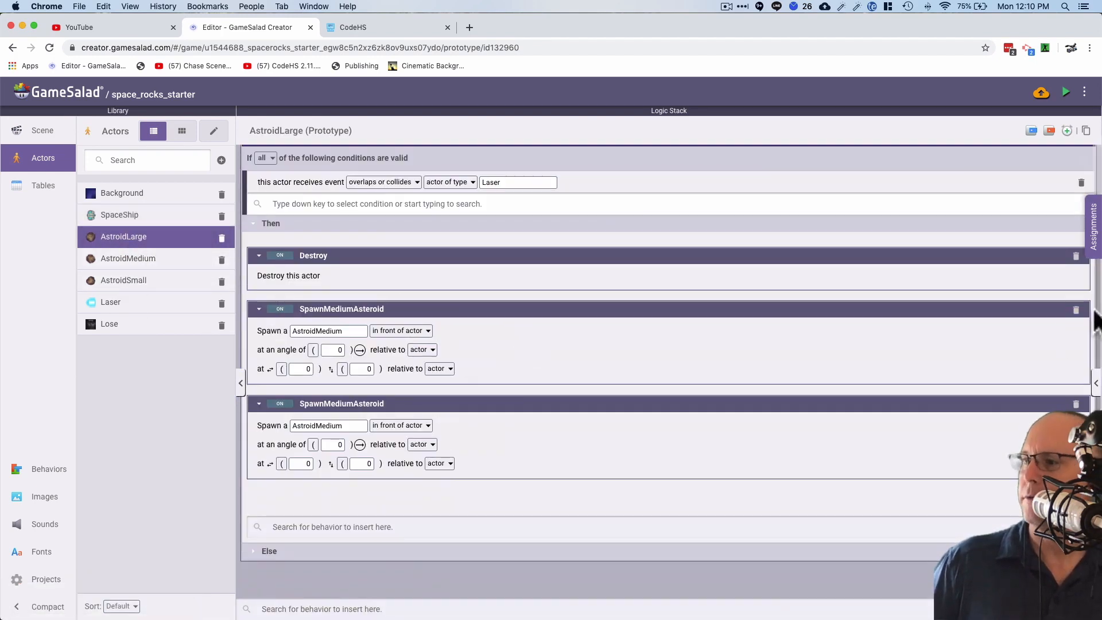
{"action": "left_click", "coordinate": [1094, 383]}
{"action": "scroll", "coordinate": [1013, 492], "scroll_direction": "down", "scroll_amount": 3}
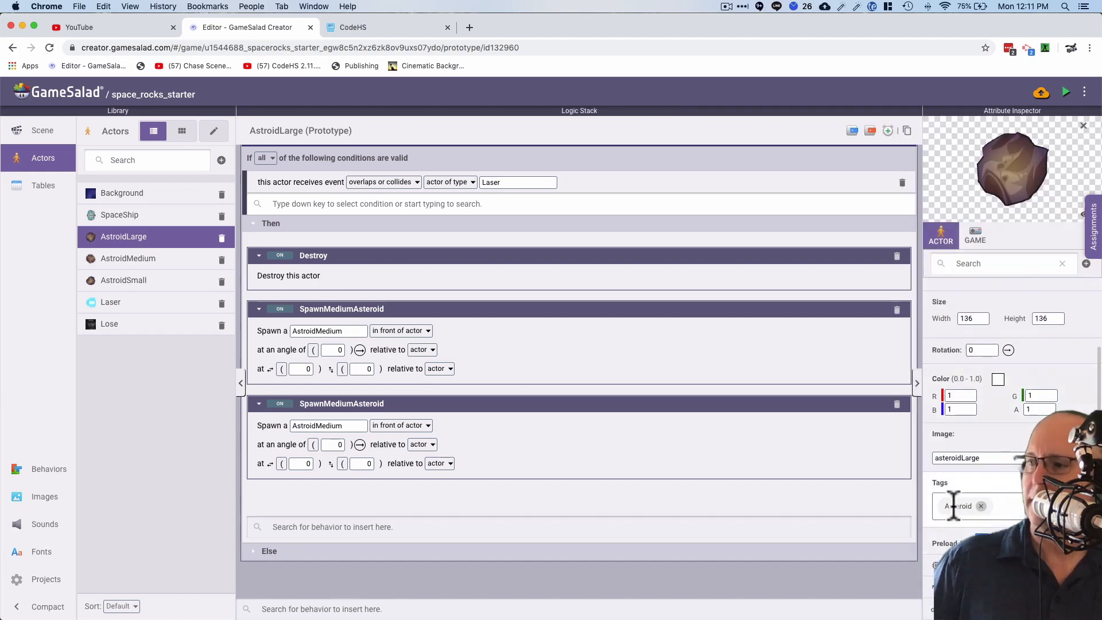
{"action": "left_click", "coordinate": [138, 258]}
{"action": "left_click", "coordinate": [146, 287]}
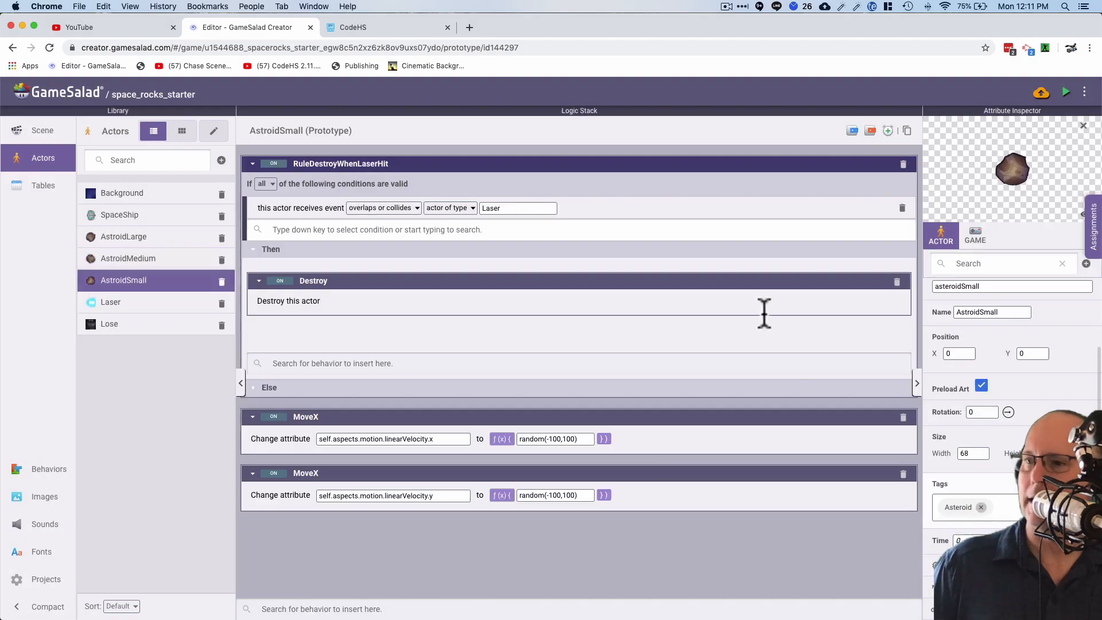
Add a Change Scene behavior to the Then section of SpaceShip's RuleDestroyWhenCollideWithAsteroid
{"action": "left_click", "coordinate": [130, 215]}
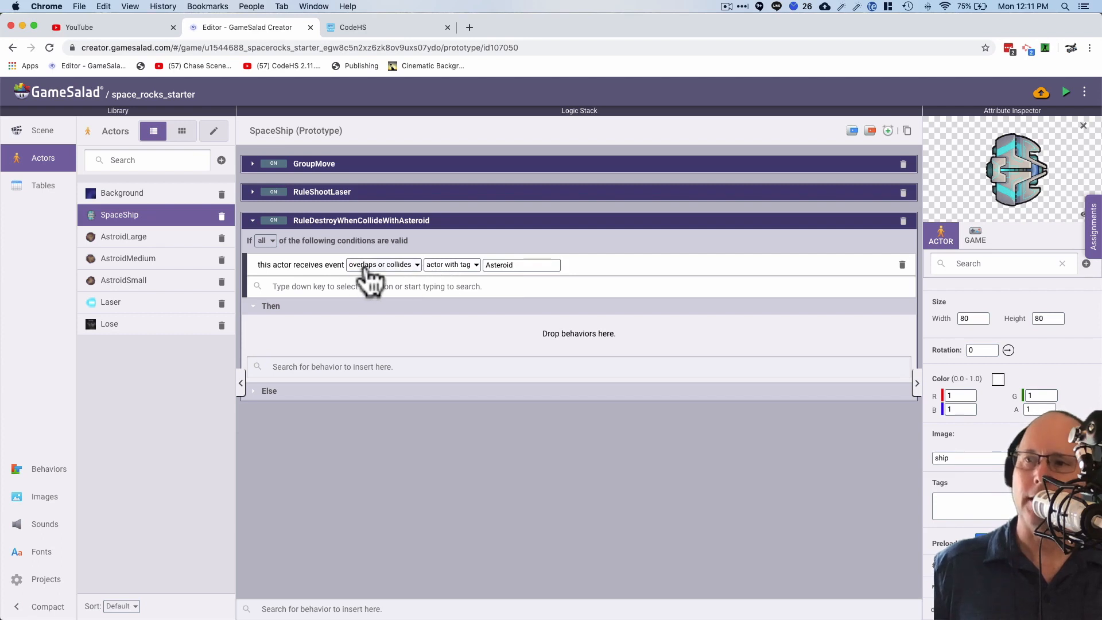
{"action": "left_click", "coordinate": [340, 367]}
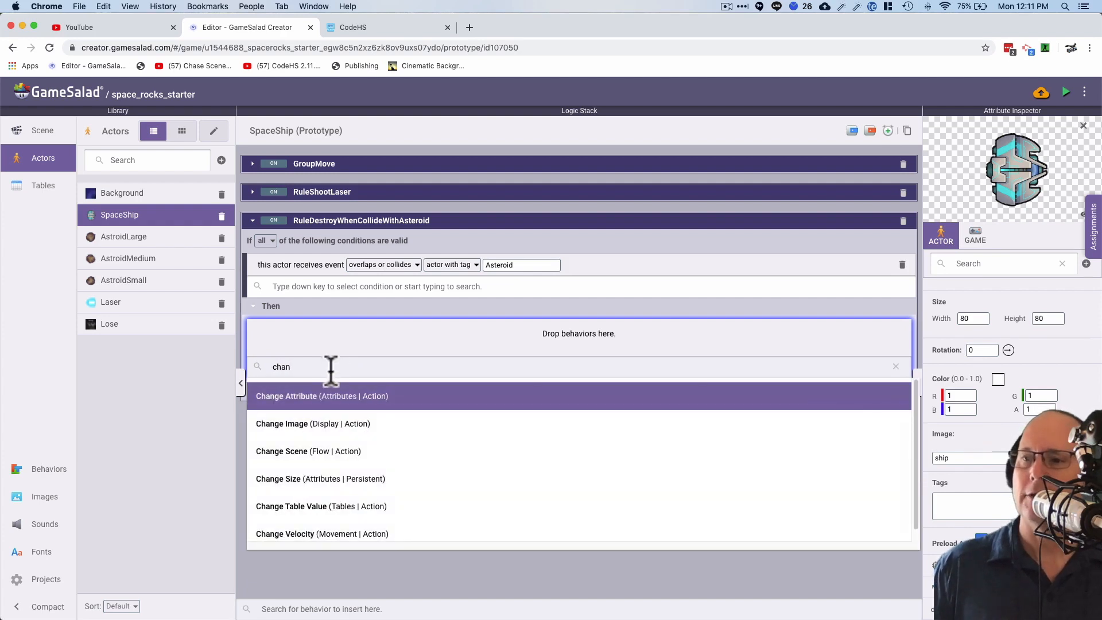
{"action": "left_click", "coordinate": [320, 450]}
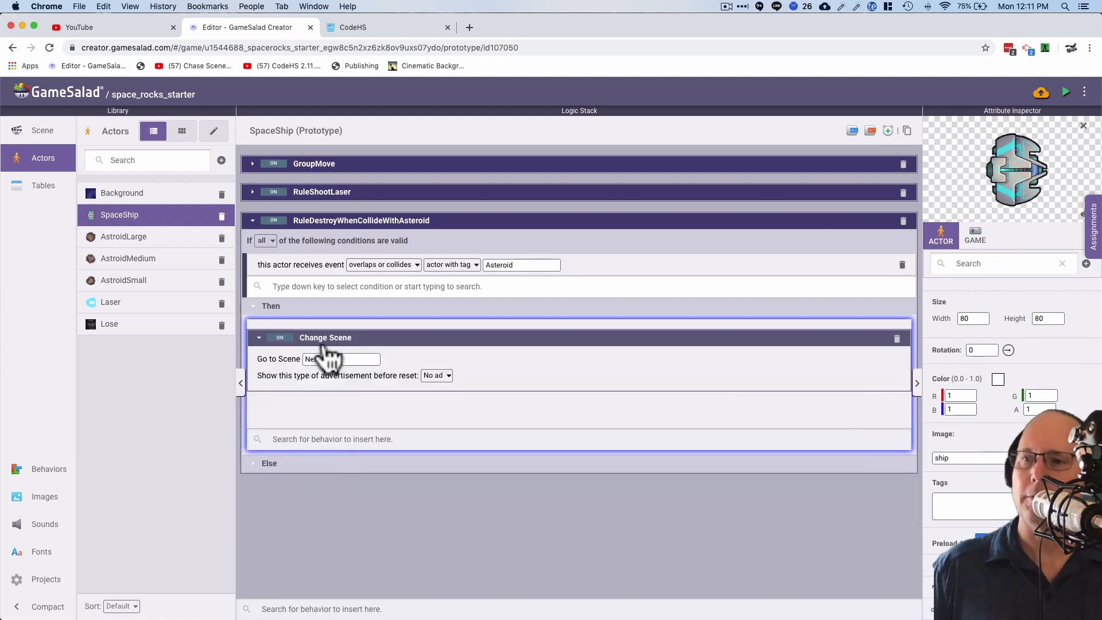
Add a Destroy behavior above Change Scene in the collision rule's Then section, and set Change Scene to go to YouLose
{"action": "type", "text": "d"}
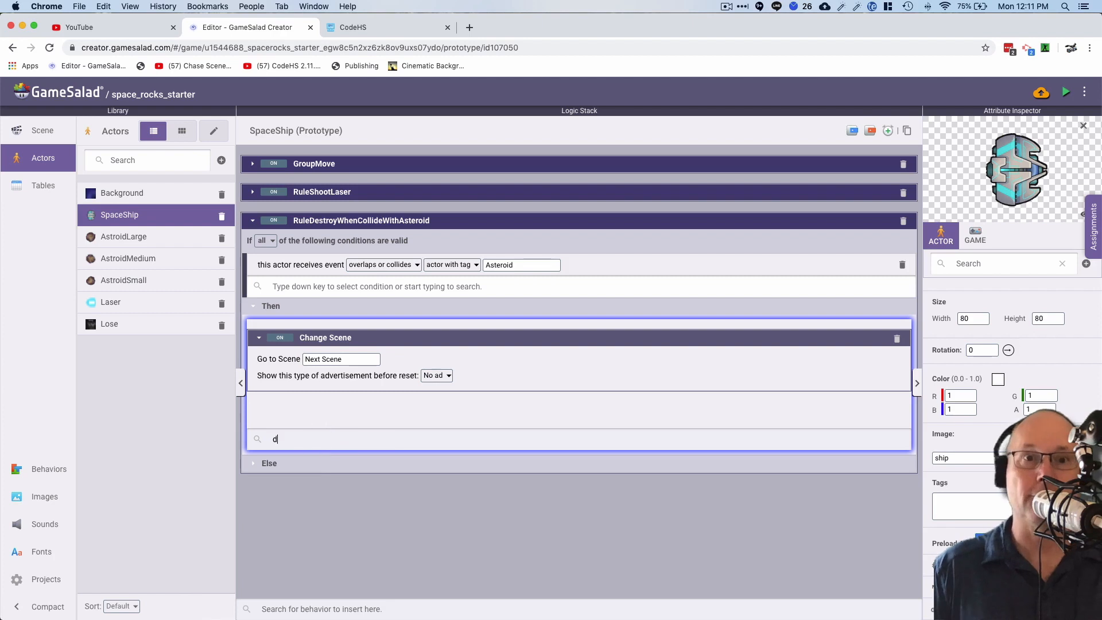
{"action": "type", "text": "es"}
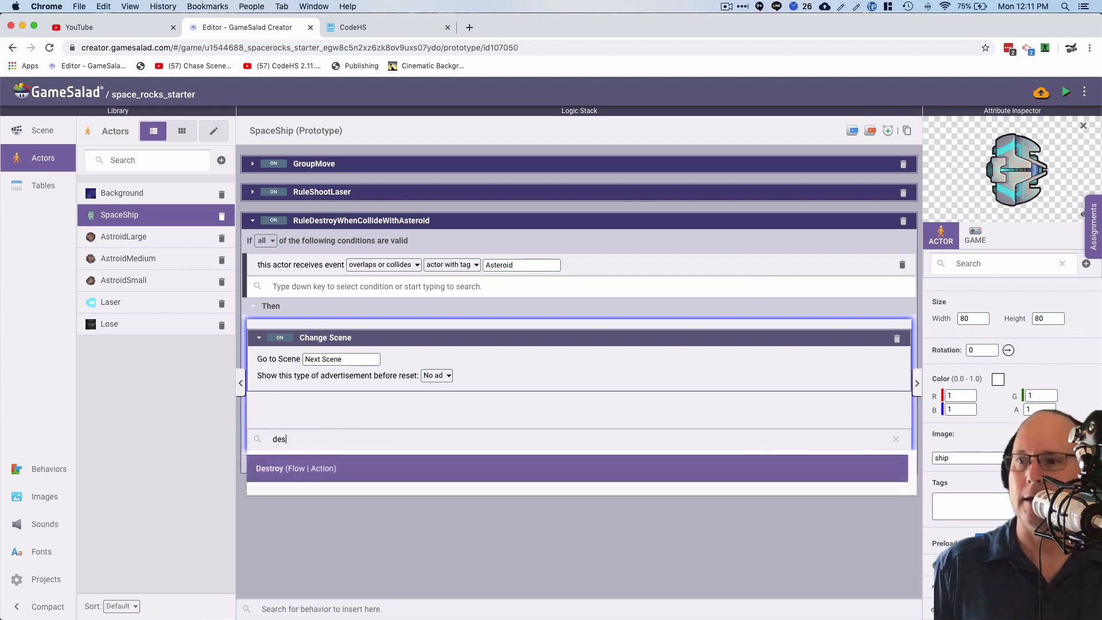
{"action": "left_click", "coordinate": [305, 468]}
{"action": "left_click_drag", "start_coordinate": [352, 418], "coordinate": [344, 322]}
{"action": "left_click", "coordinate": [337, 413]}
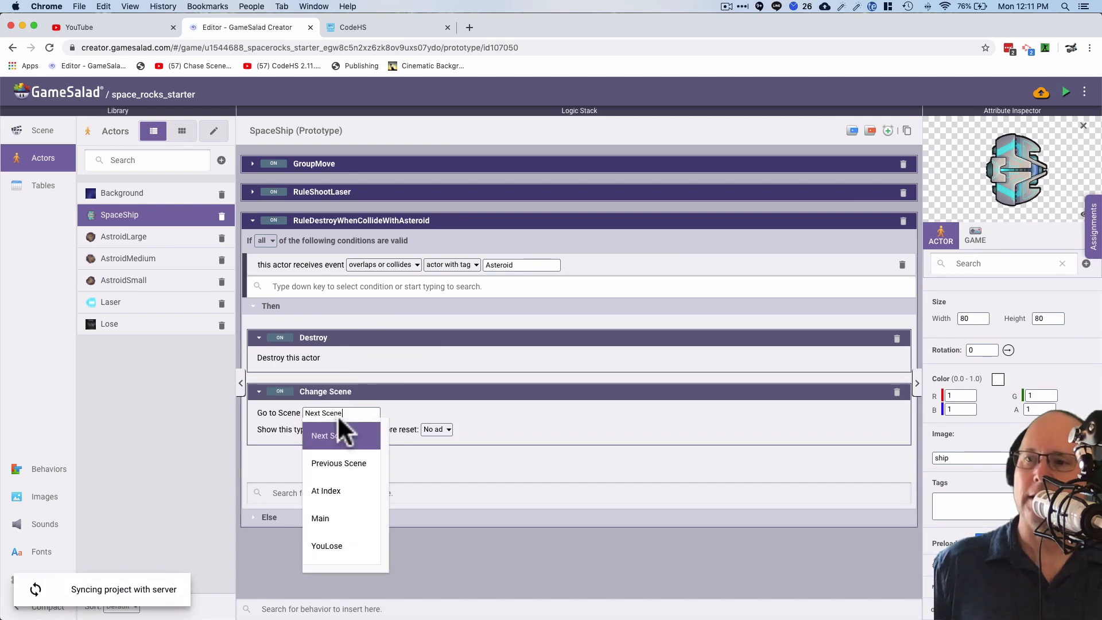
{"action": "left_click", "coordinate": [329, 544]}
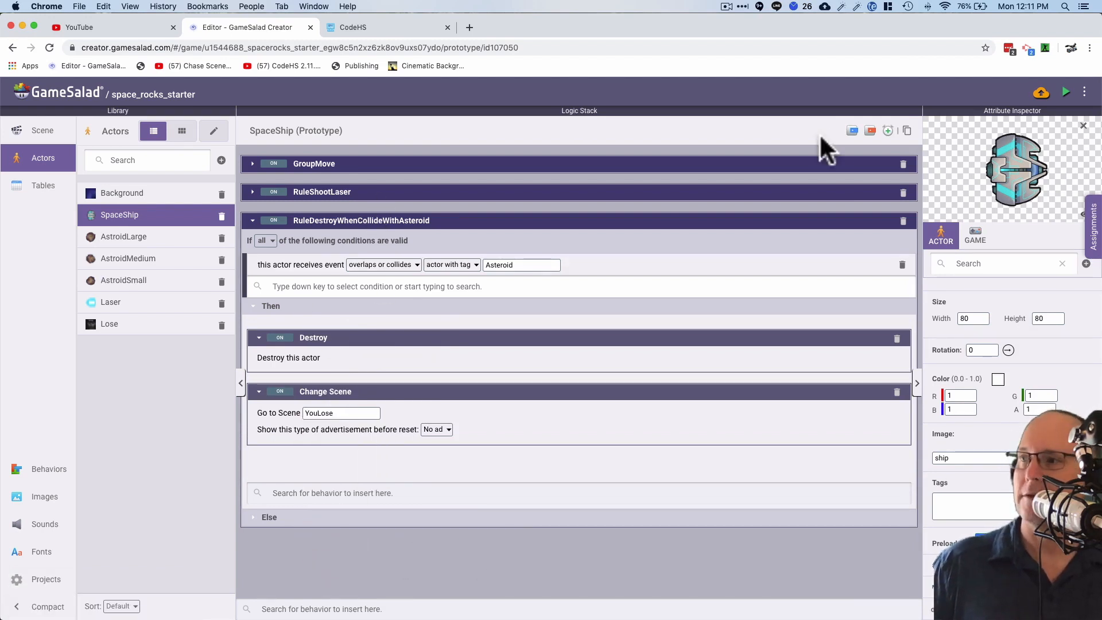
Preview the game to test the spaceship's collision with an asteroid, and close the preview
{"action": "left_click", "coordinate": [1065, 93]}
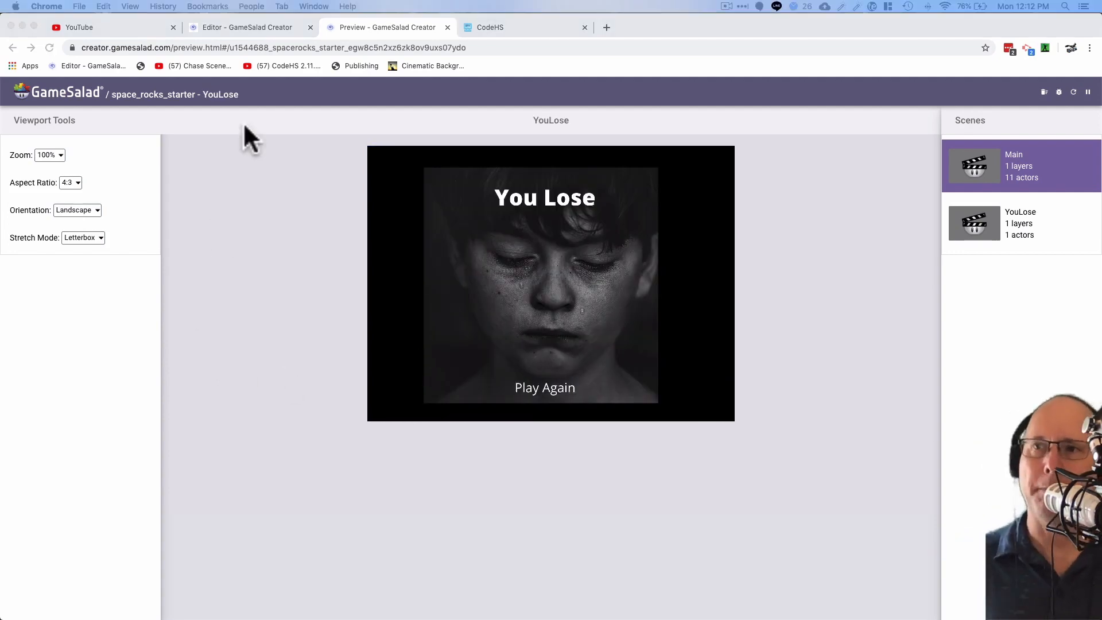
{"action": "left_click", "coordinate": [537, 269]}
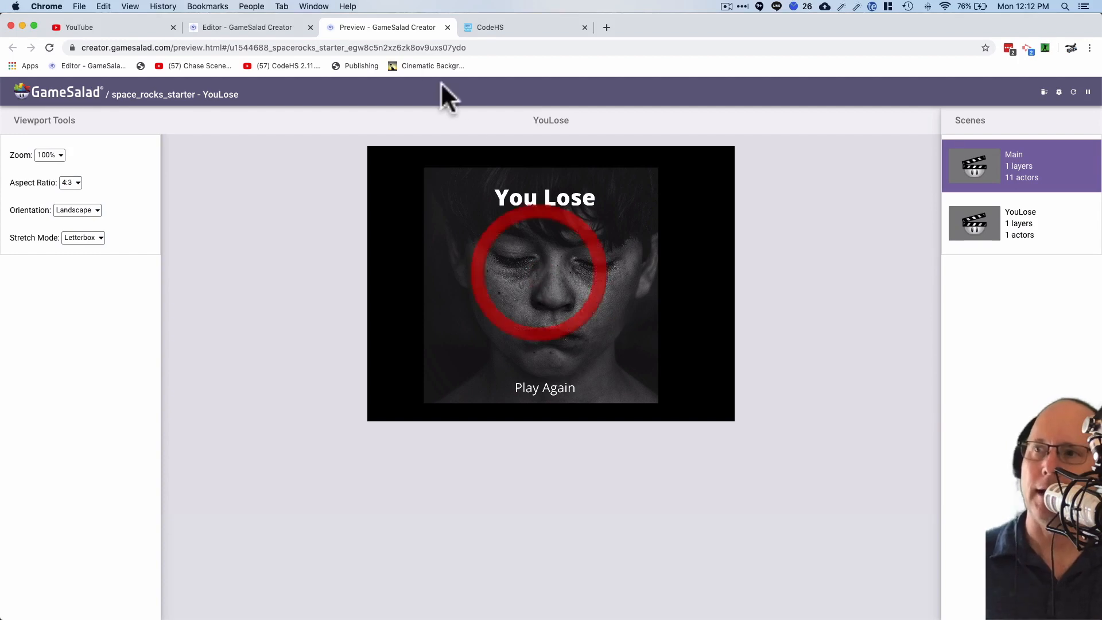
{"action": "left_click", "coordinate": [448, 27]}
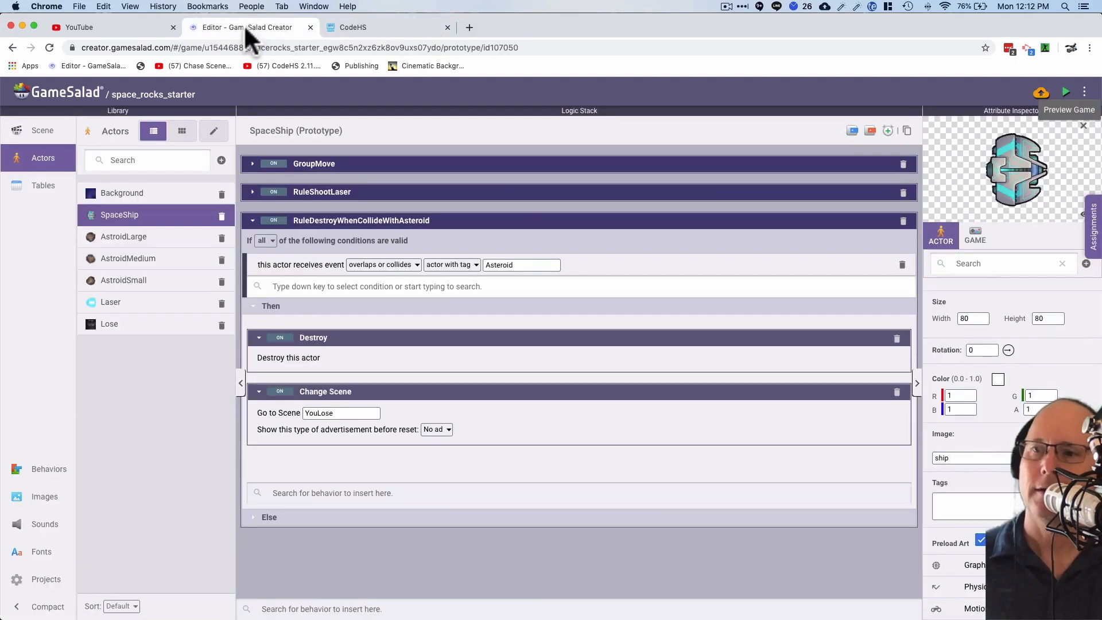
Add a rule named RulePlayAgain to the Lose actor and delete its mouse pointer over actor condition
{"action": "left_click", "coordinate": [254, 306]}
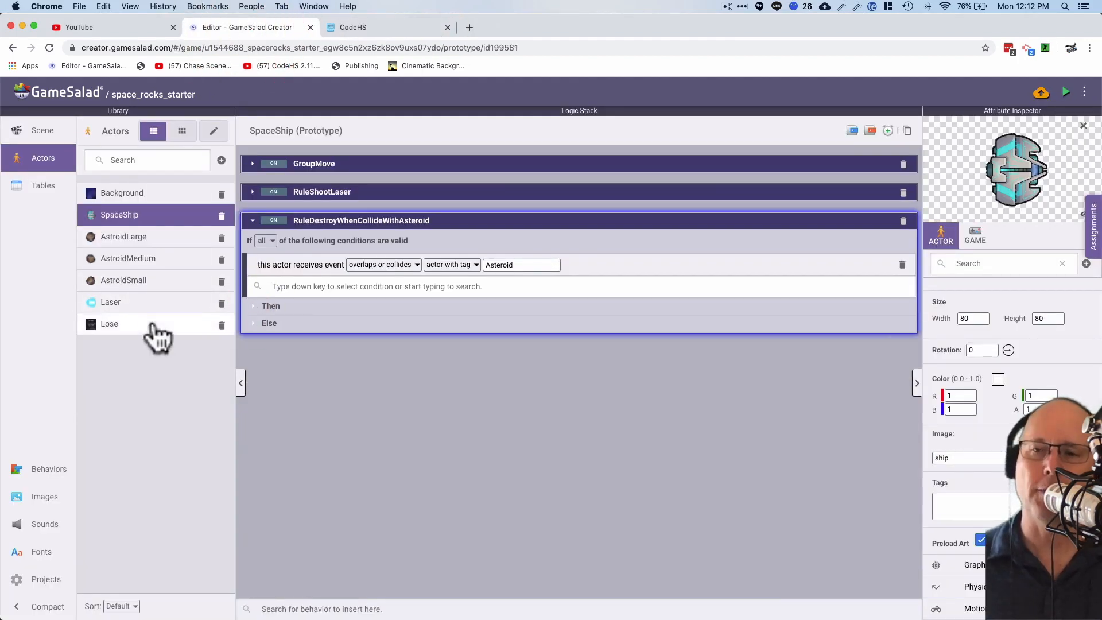
{"action": "left_click", "coordinate": [157, 325]}
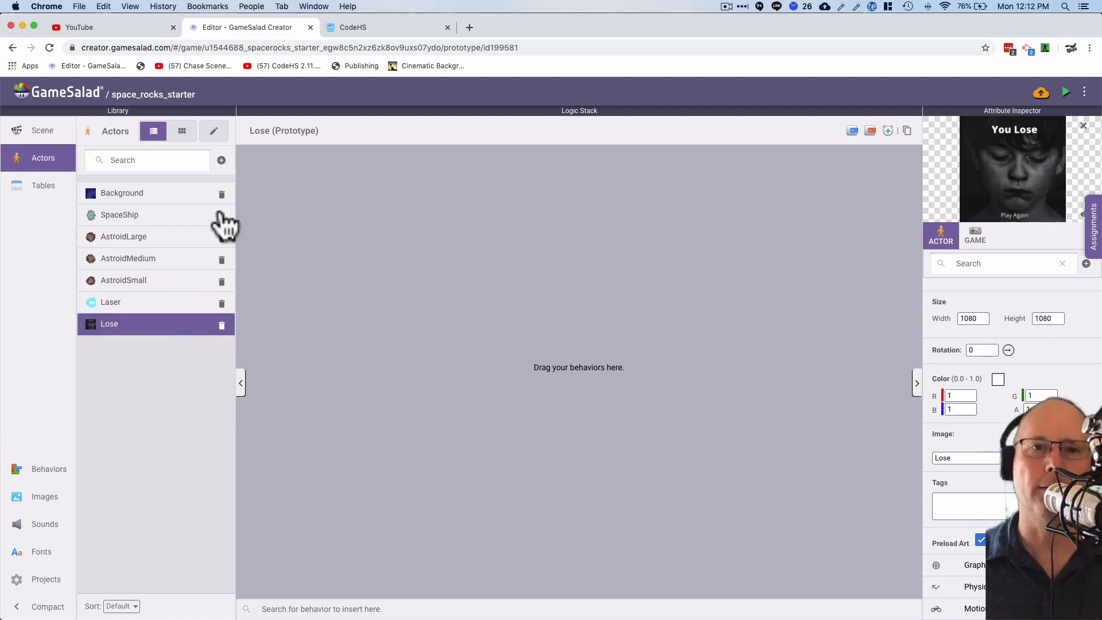
{"action": "left_click", "coordinate": [870, 131]}
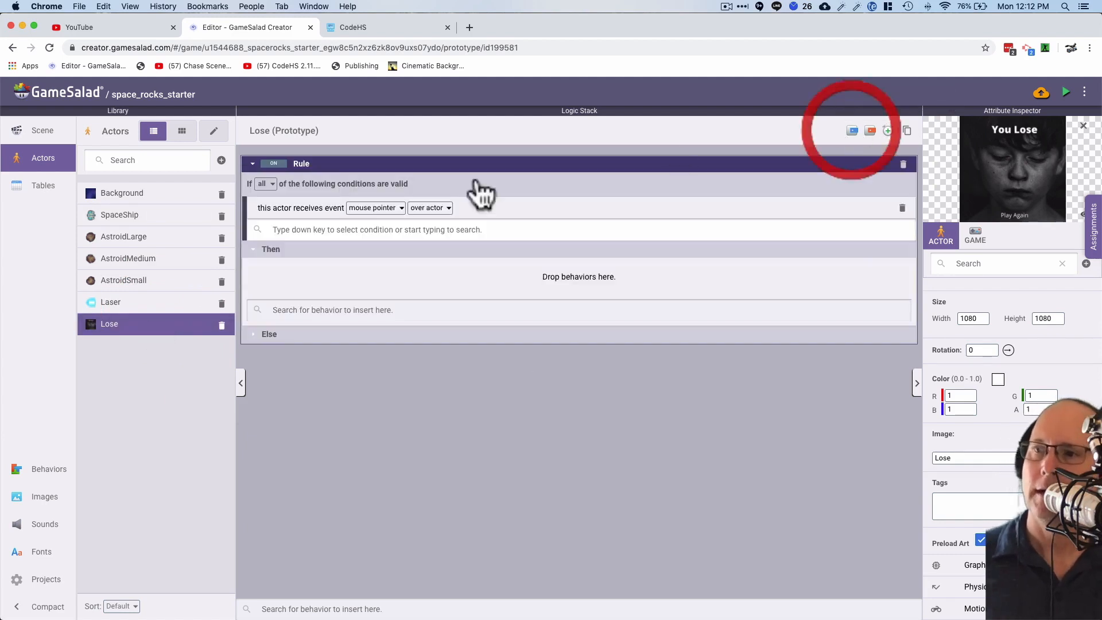
{"action": "left_click", "coordinate": [323, 164]}
{"action": "double_click", "coordinate": [325, 165]}
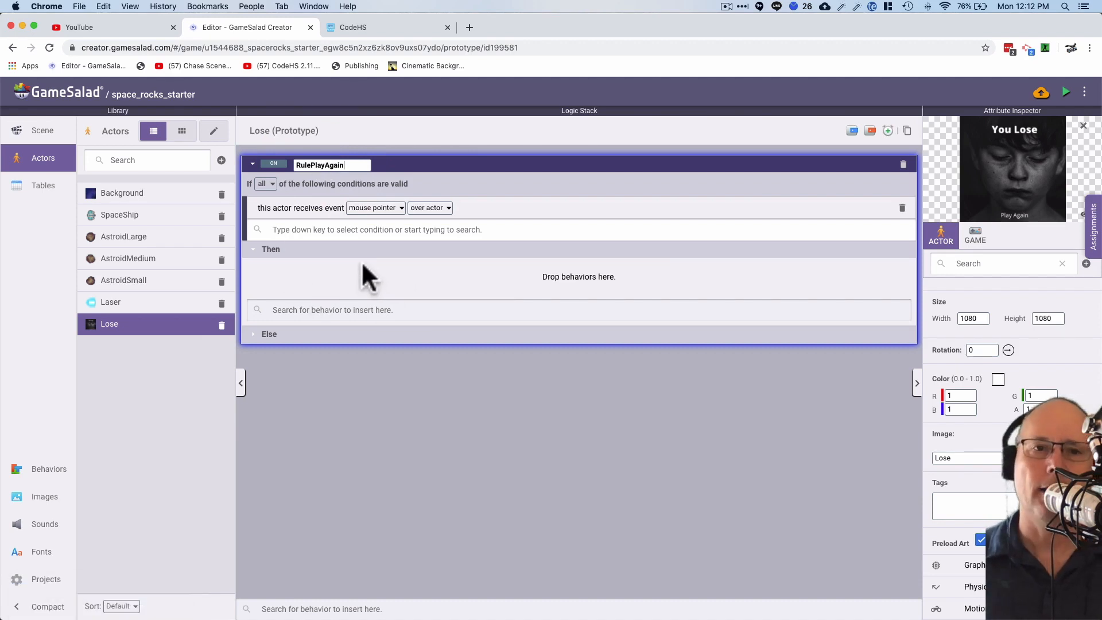
{"action": "left_click", "coordinate": [900, 206]}
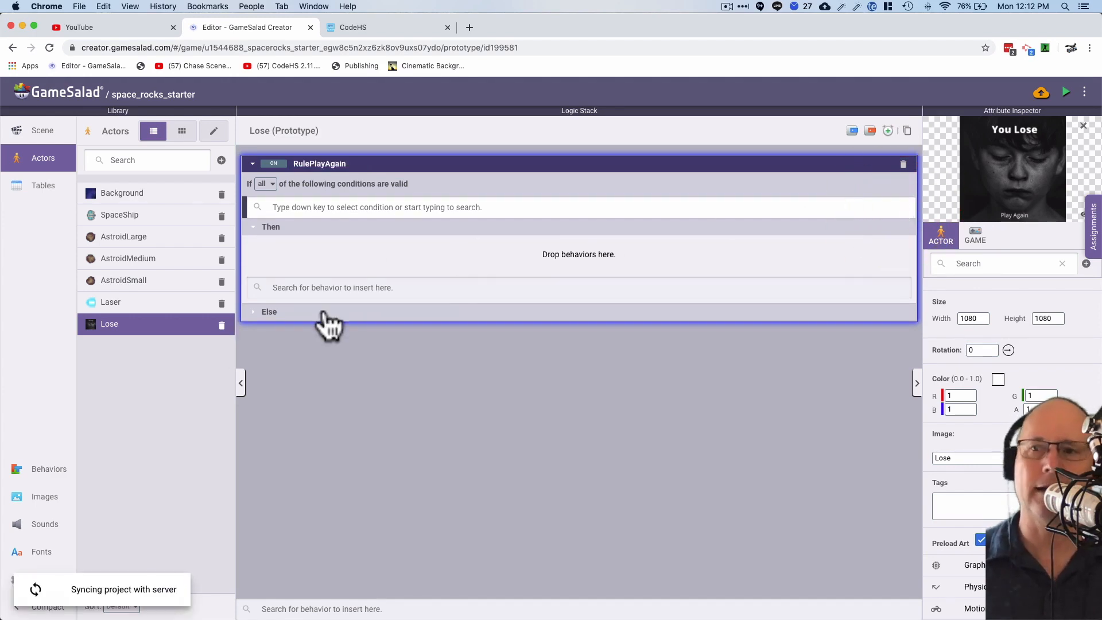
Add a Timer to RulePlayAgain's Then section, running every 3 seconds
{"action": "left_click", "coordinate": [319, 287]}
{"action": "type", "text": "tim"}
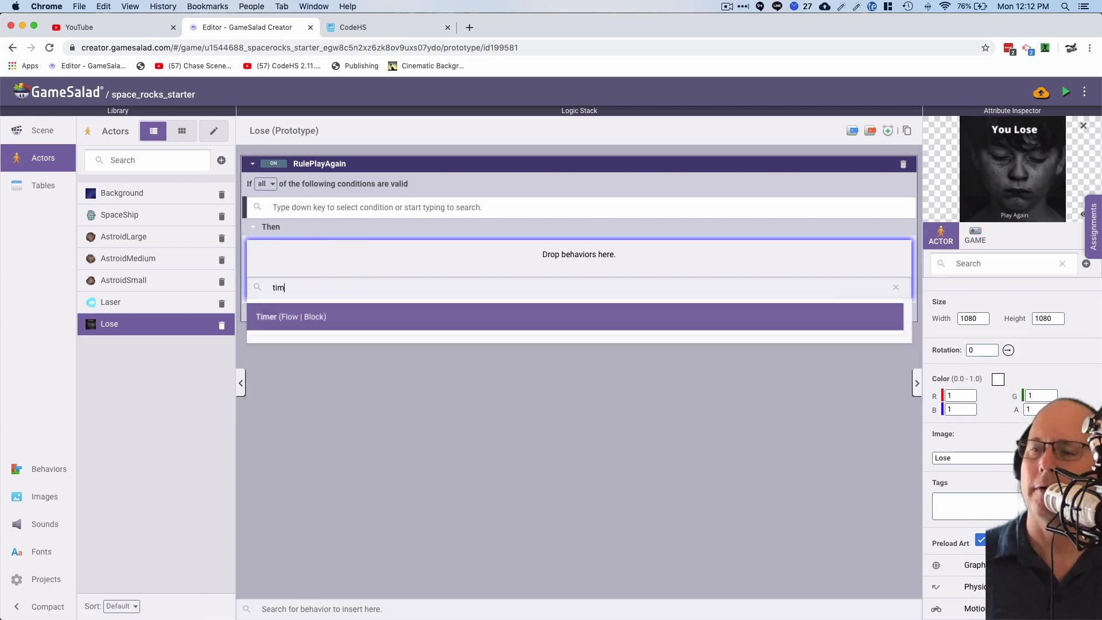
{"action": "left_click", "coordinate": [315, 316]}
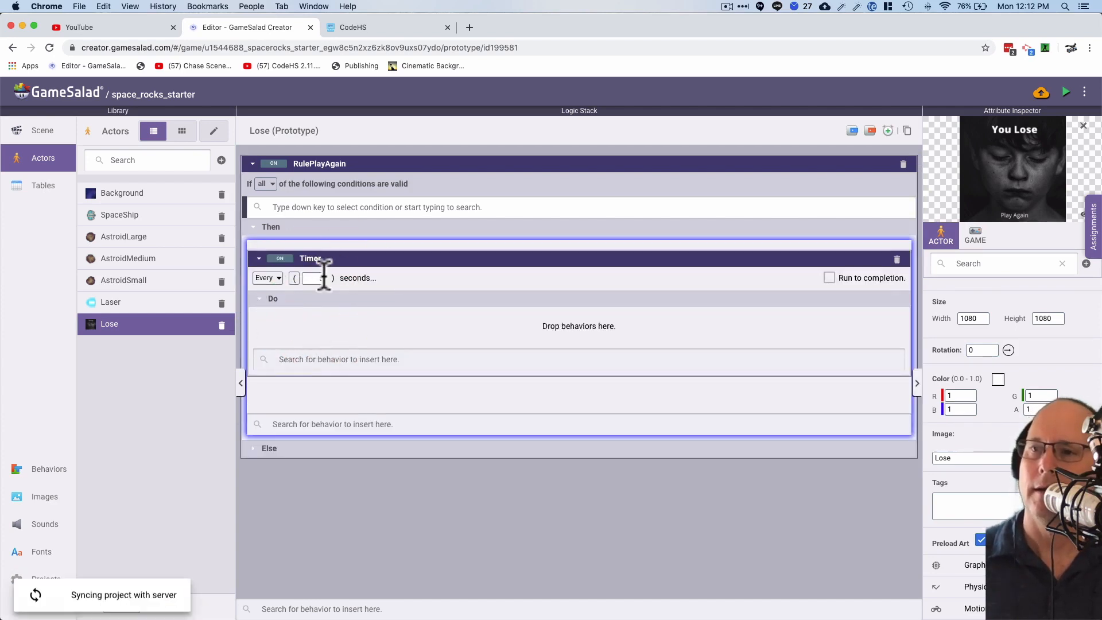
{"action": "left_click", "coordinate": [315, 278]}
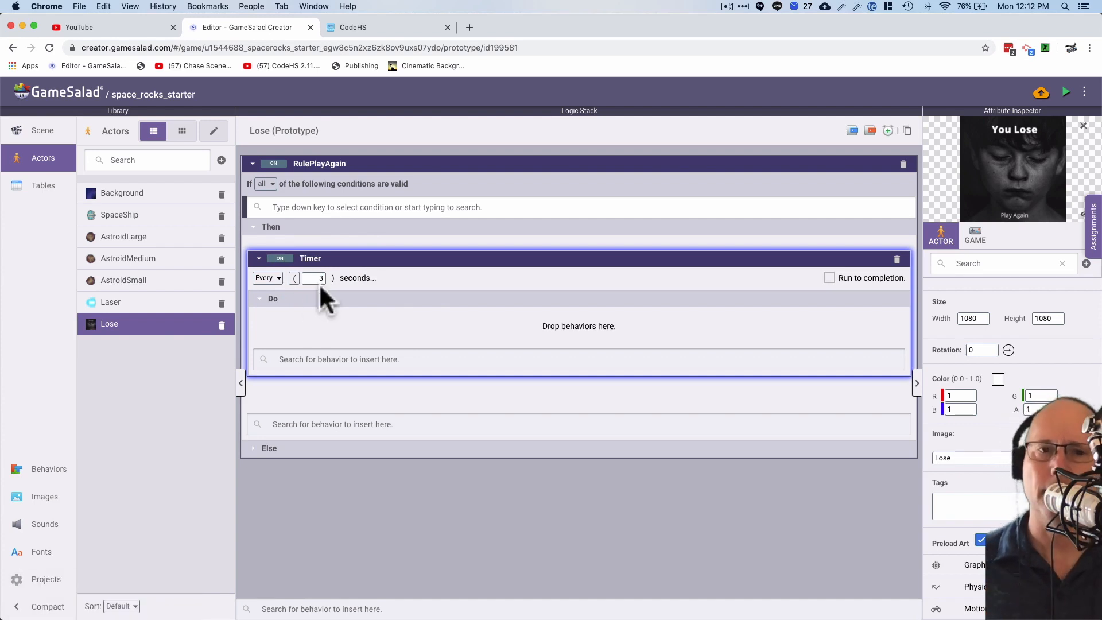
{"action": "left_click", "coordinate": [320, 361]}
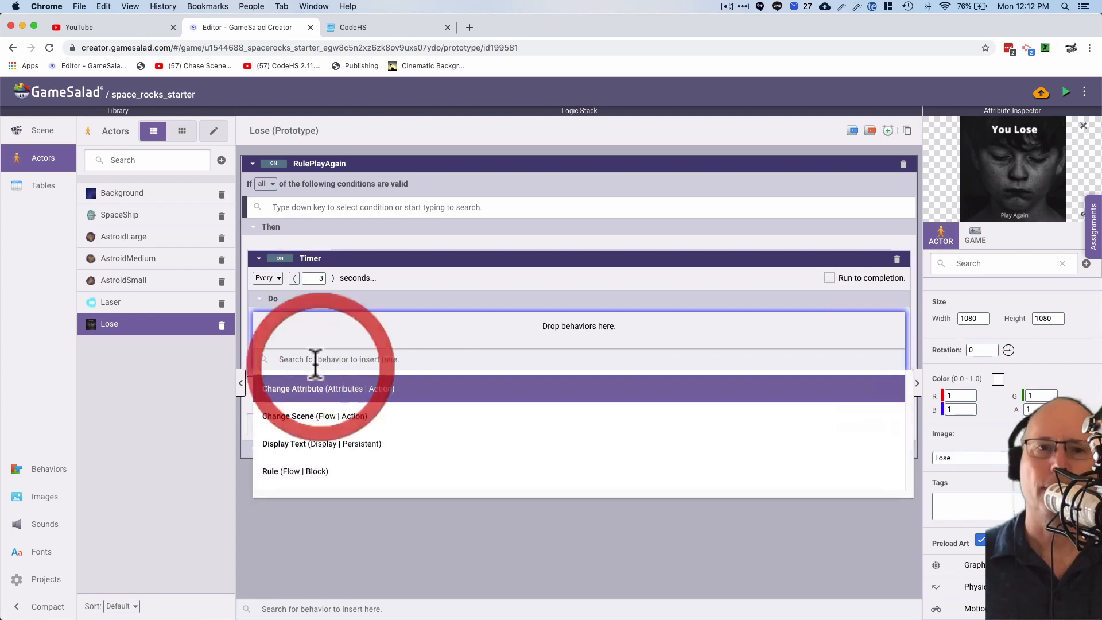
{"action": "left_click", "coordinate": [275, 284]}
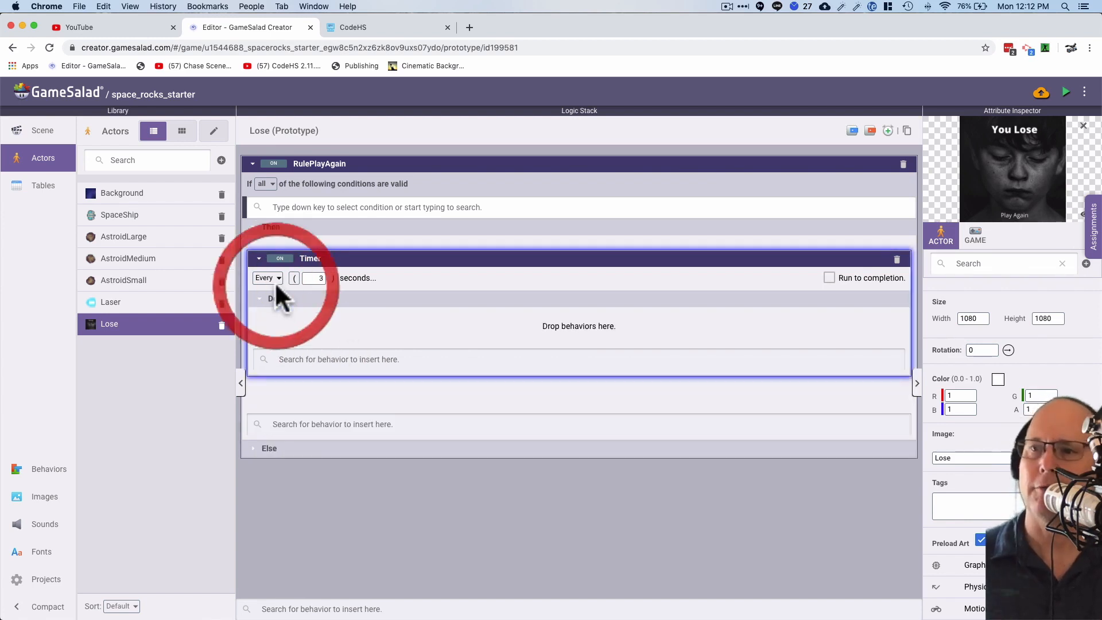
Add a Change Scene behavior to the Timer's Do section and set it to go to Main
{"action": "left_click", "coordinate": [319, 358]}
{"action": "type", "text": "c"}
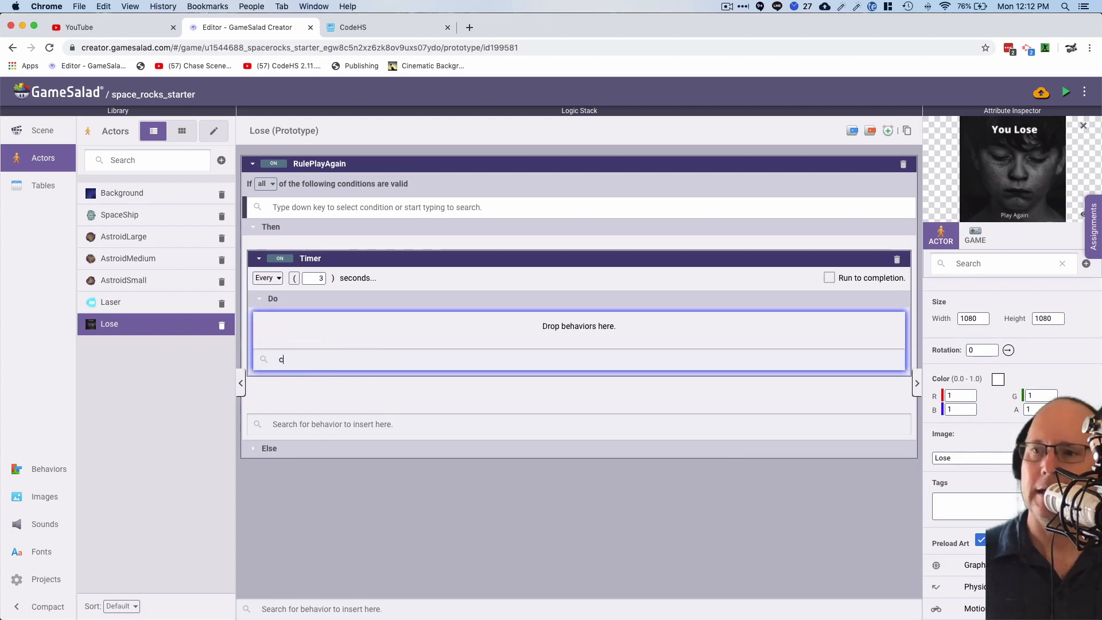
{"action": "type", "text": "han"}
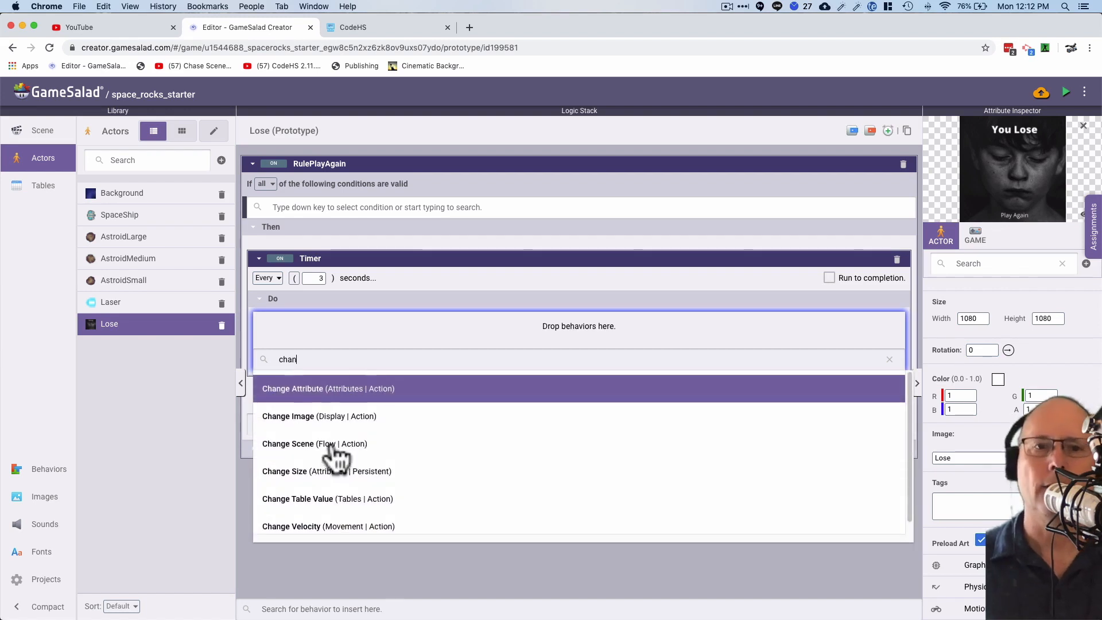
{"action": "left_click", "coordinate": [333, 446]}
{"action": "left_click", "coordinate": [360, 352]}
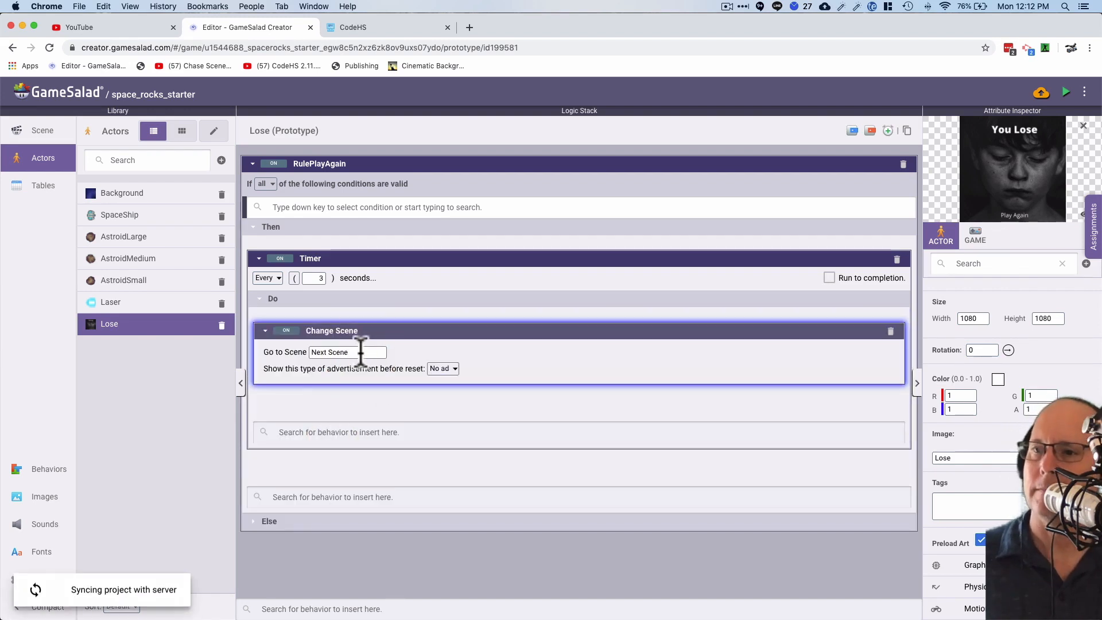
{"action": "triple_click", "coordinate": [360, 352]}
{"action": "type", "text": "ma"}
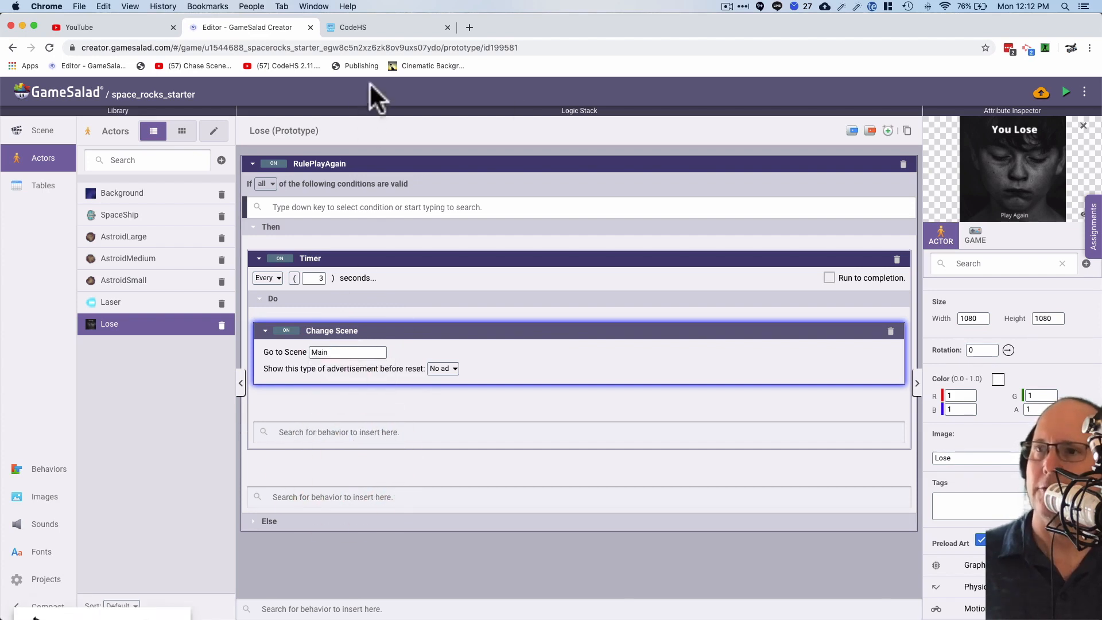
Preview the game to test the timed return from the YouLose scene to Main
{"action": "left_click", "coordinate": [1065, 92]}
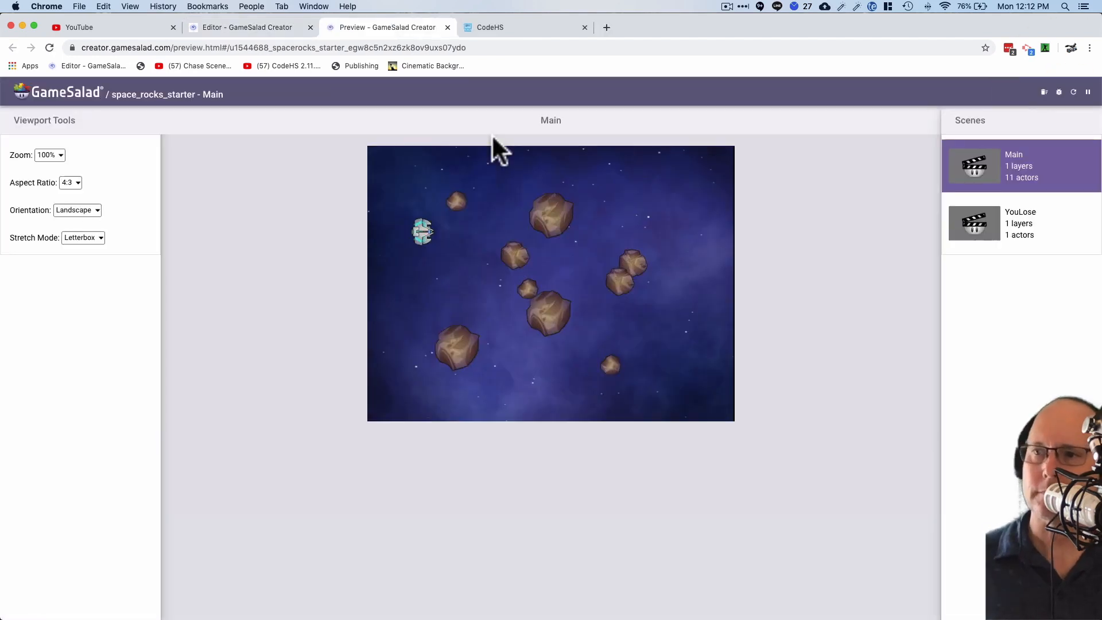